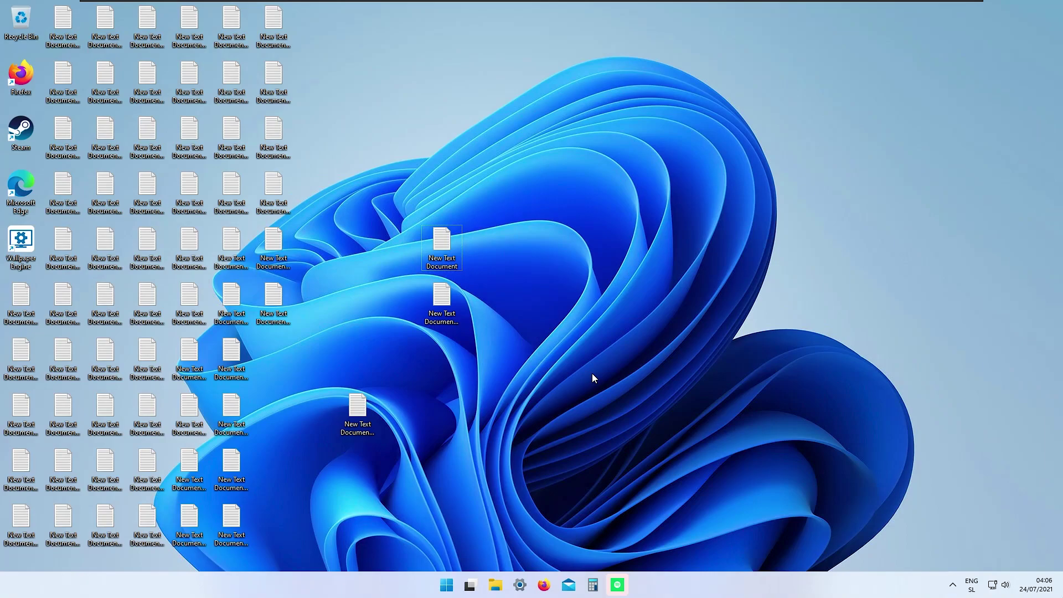
Review the device and Windows specifications on the system's About page, and close Settings
key(super+i)
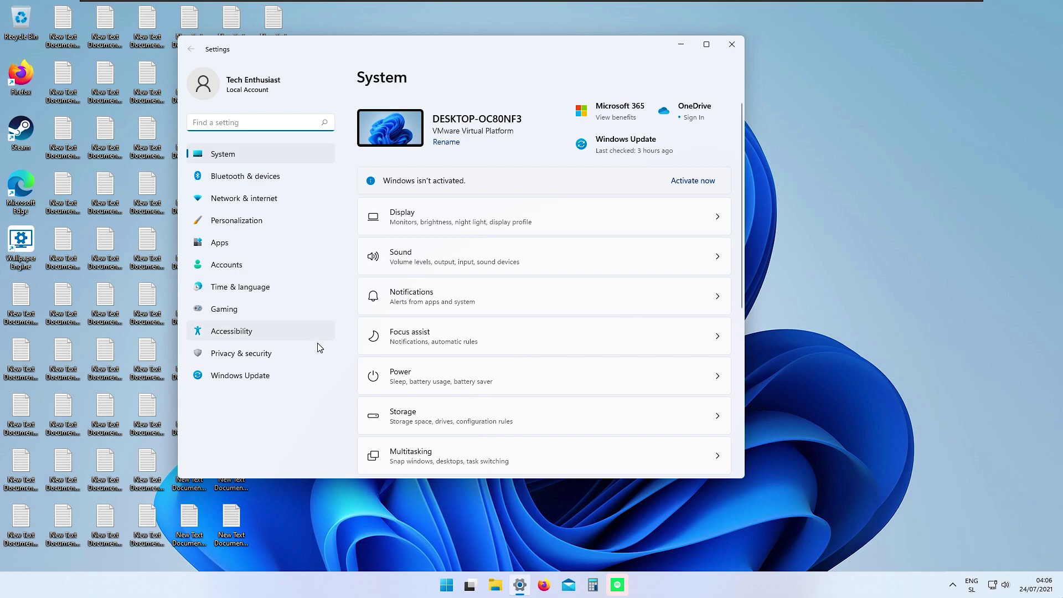
scroll(541, 430, down, 5)
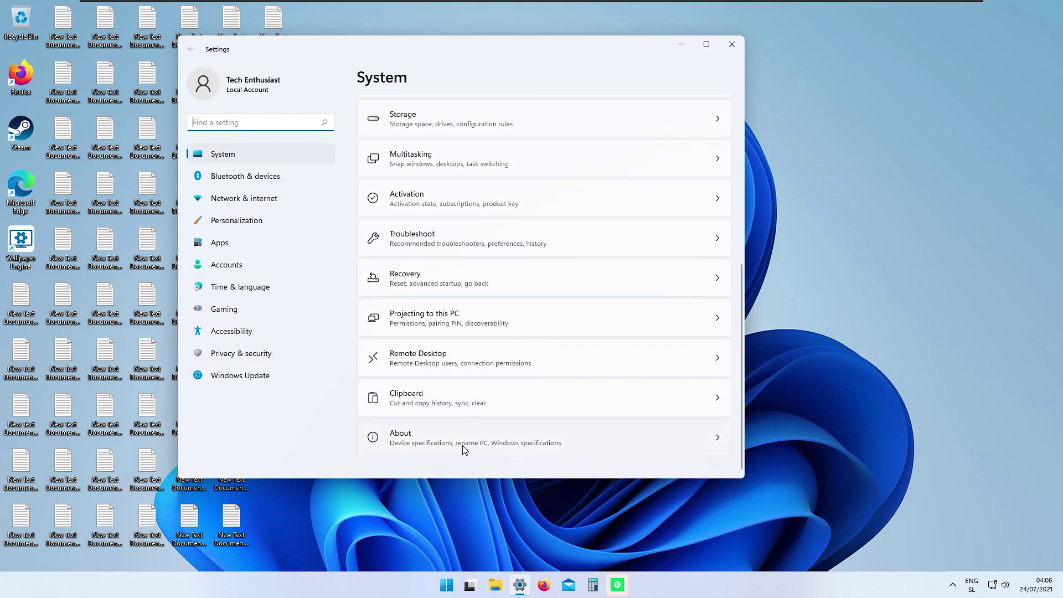
click(464, 449)
scroll(505, 281, down, 3)
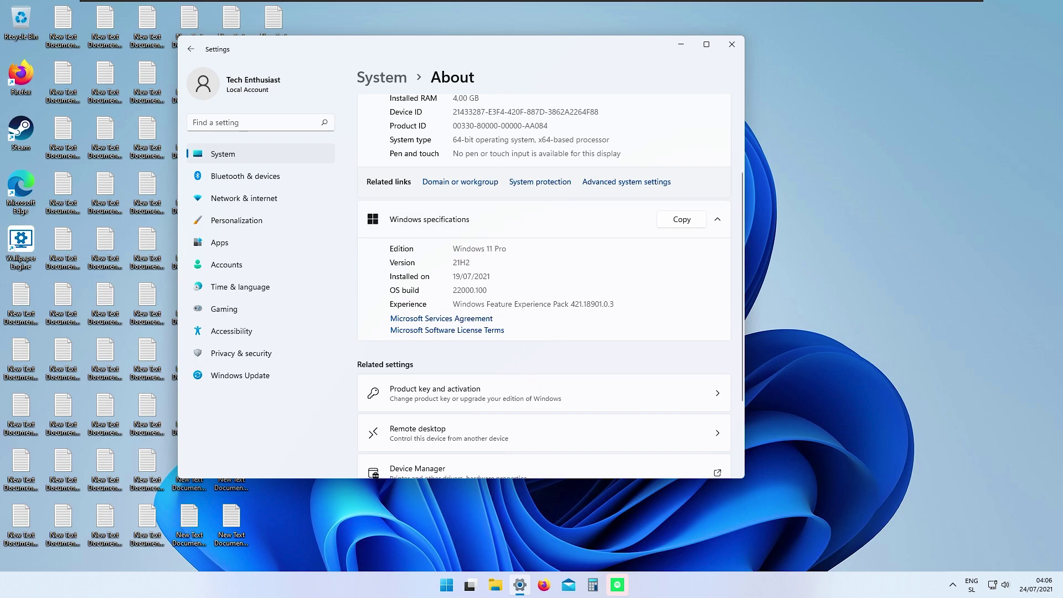
scroll(508, 314, up, 2)
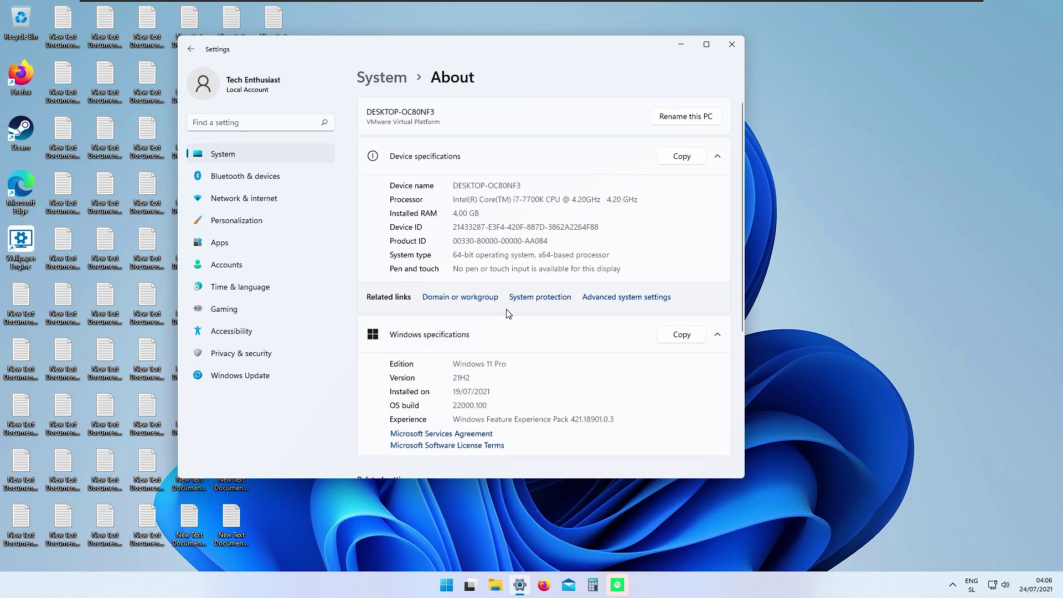
click(732, 45)
Hide all the icons on the desktop
drag(651, 522, 3, 4)
click(495, 223)
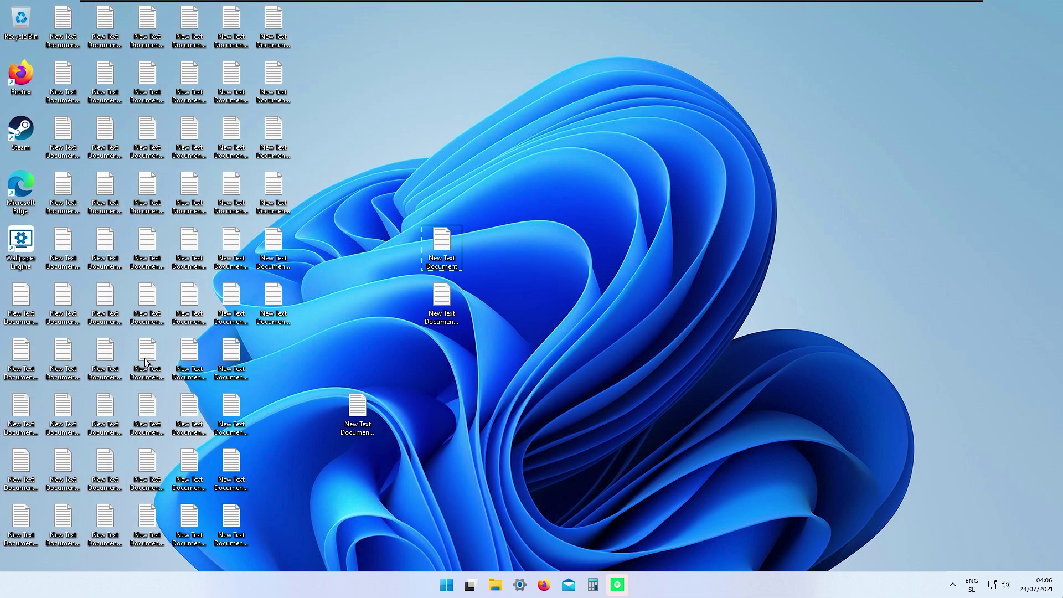
right_click(543, 149)
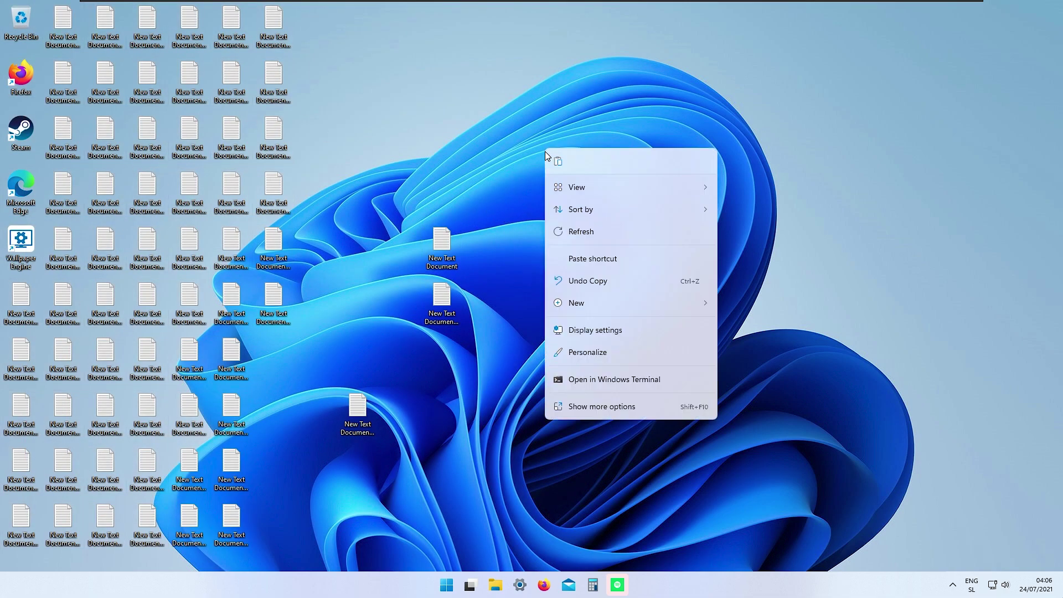
mouse_move(617, 185)
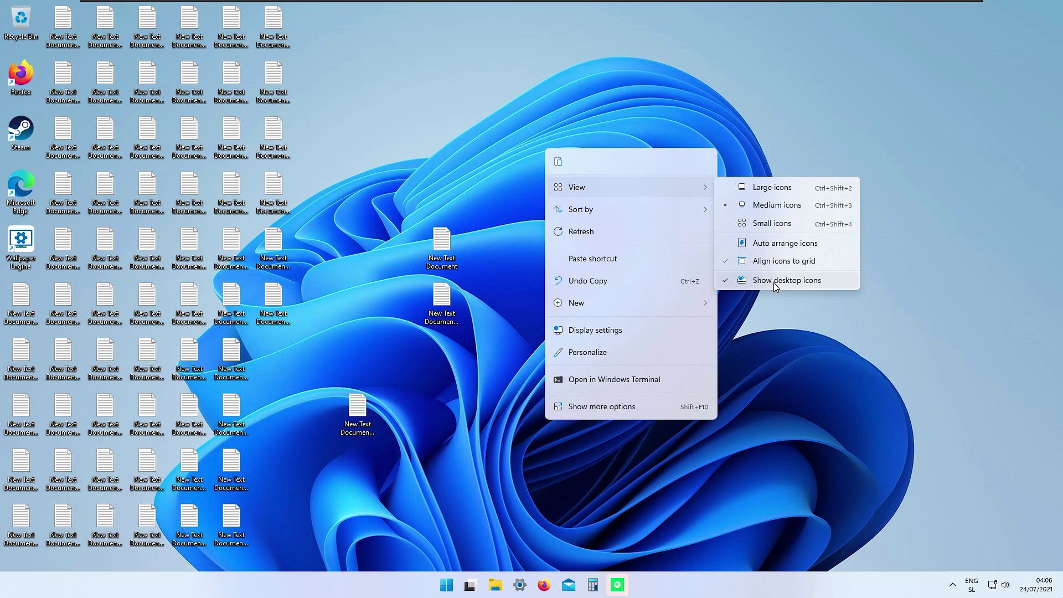
click(775, 282)
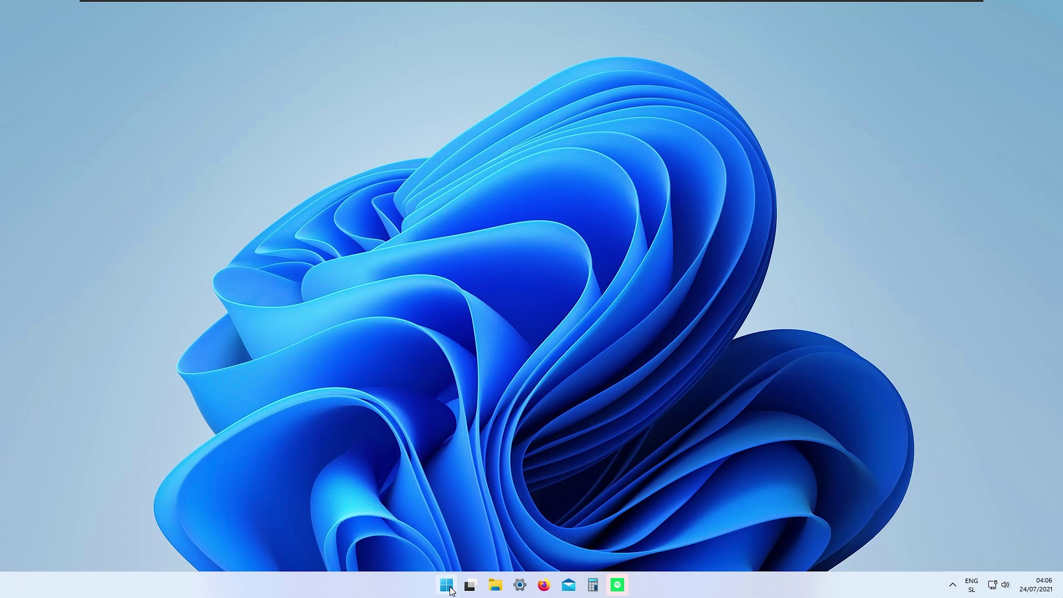
Open the Themes page of the Personalization settings and look through the available themes and related settings
key(super)
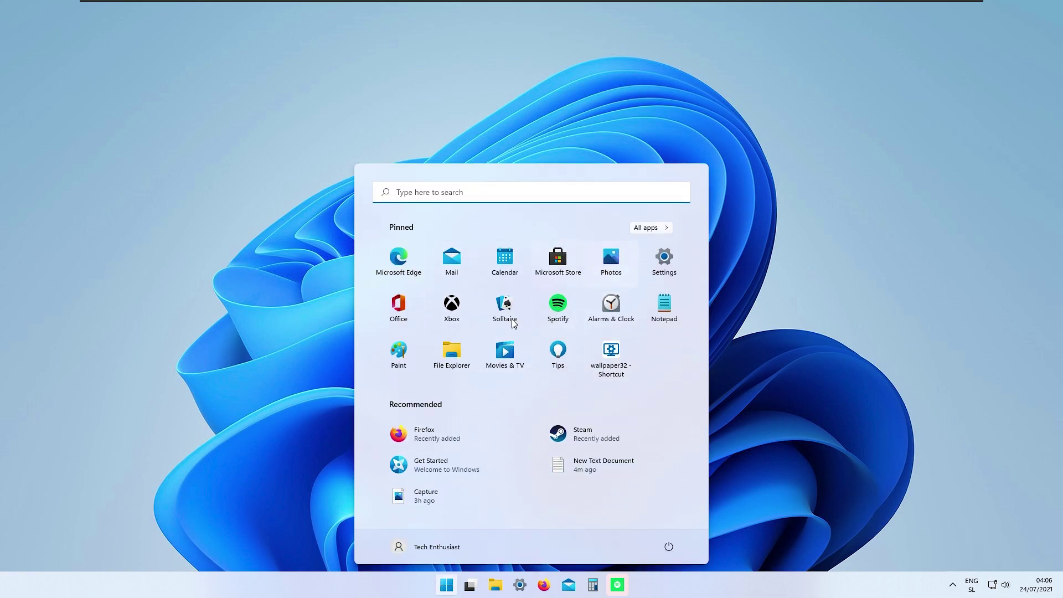
click(667, 258)
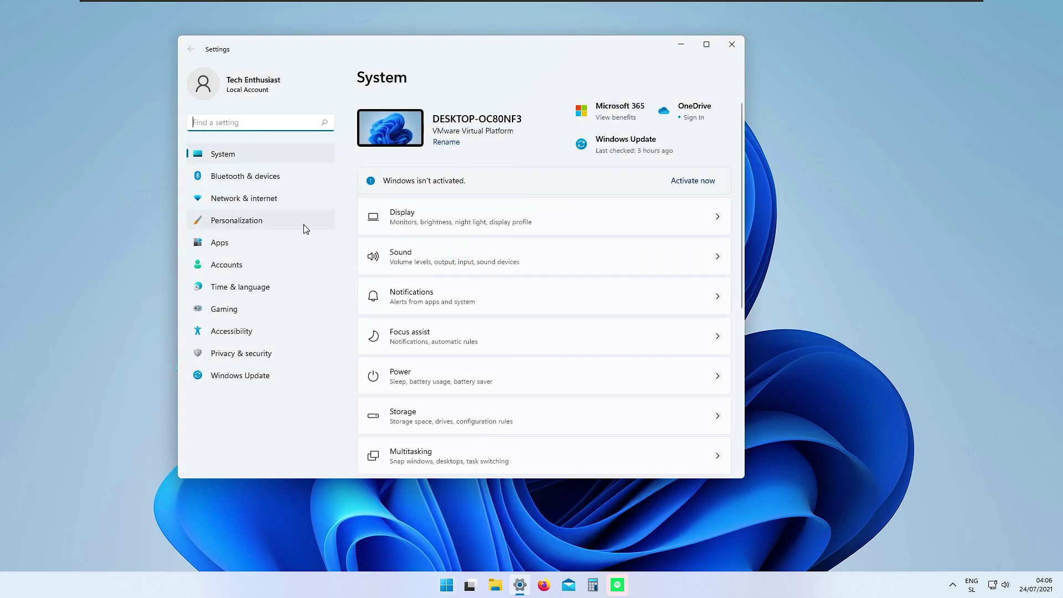
click(320, 227)
scroll(504, 295, down, 3)
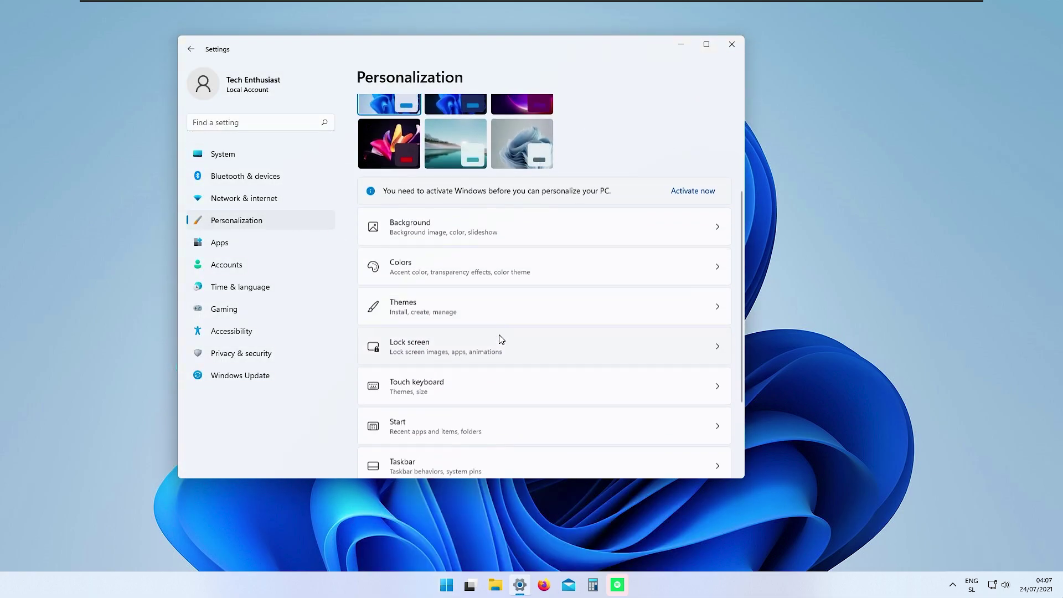
click(520, 296)
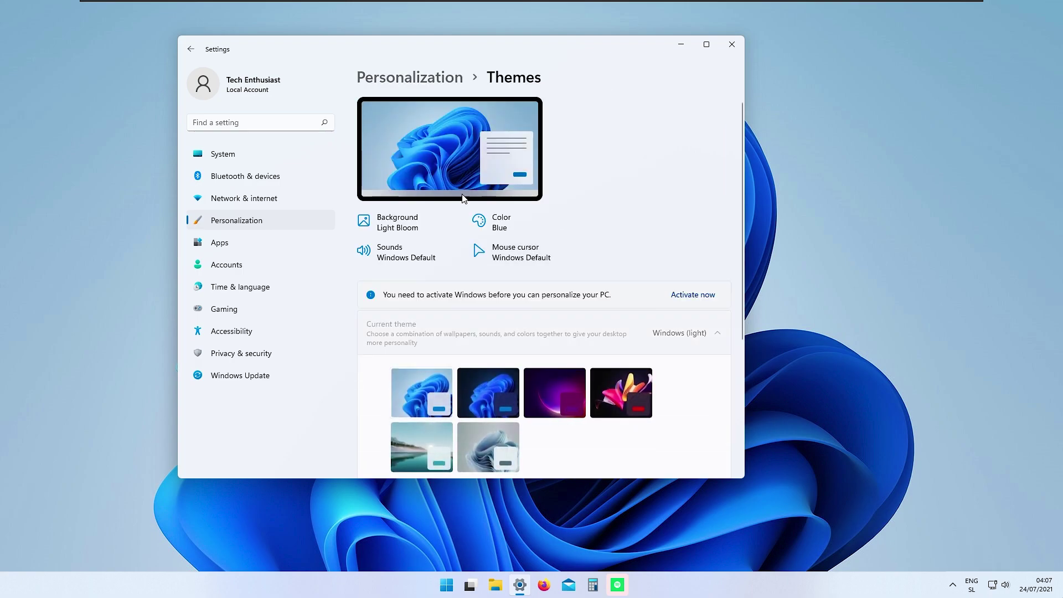
scroll(497, 346, down, 3)
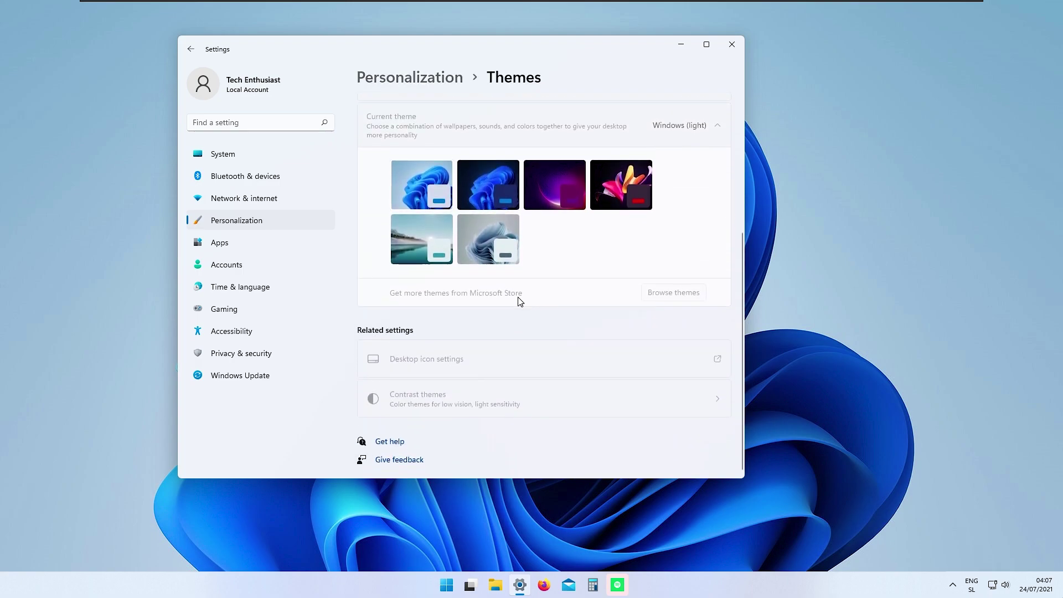
scroll(514, 317, up, 2)
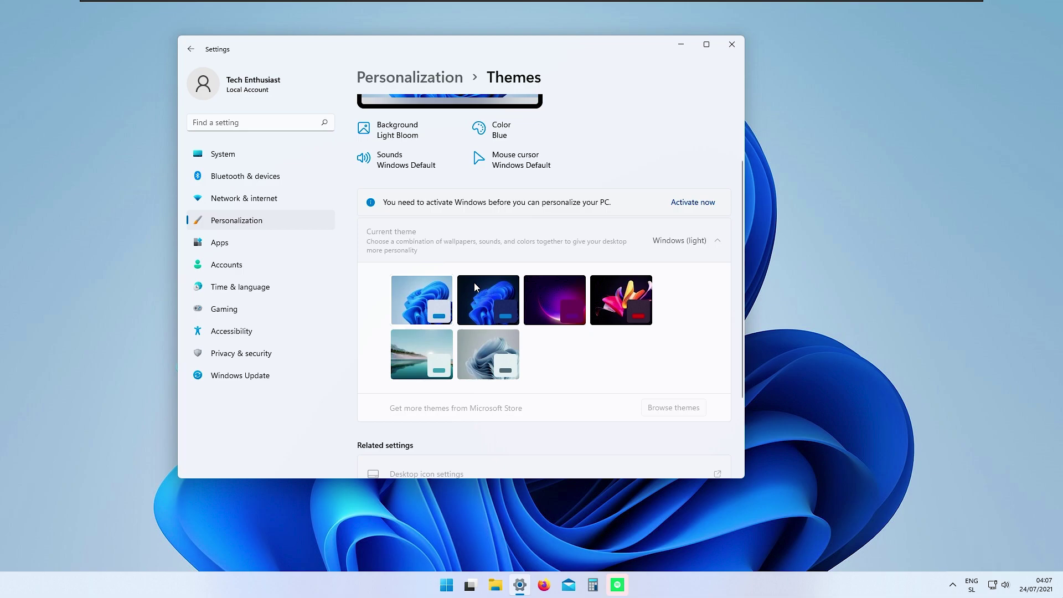
Minimise Settings to check the hidden system tray icons, and restore the Themes page
click(679, 49)
click(952, 585)
click(953, 585)
click(520, 584)
scroll(484, 283, up, 2)
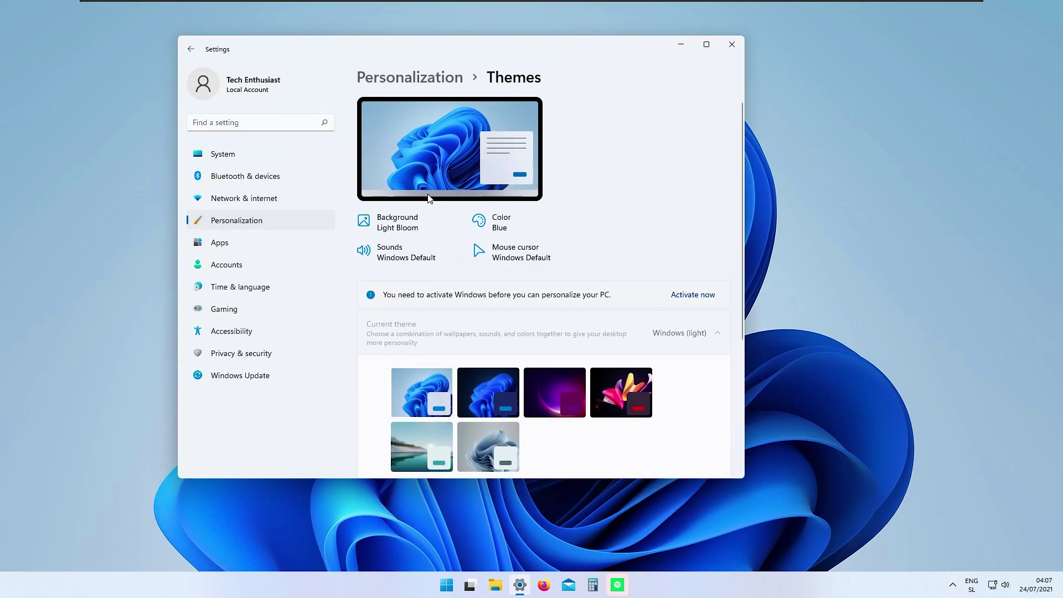
Try several themes in the Personalization settings, apply the light lake sunrise theme, and close Settings
click(271, 157)
click(301, 221)
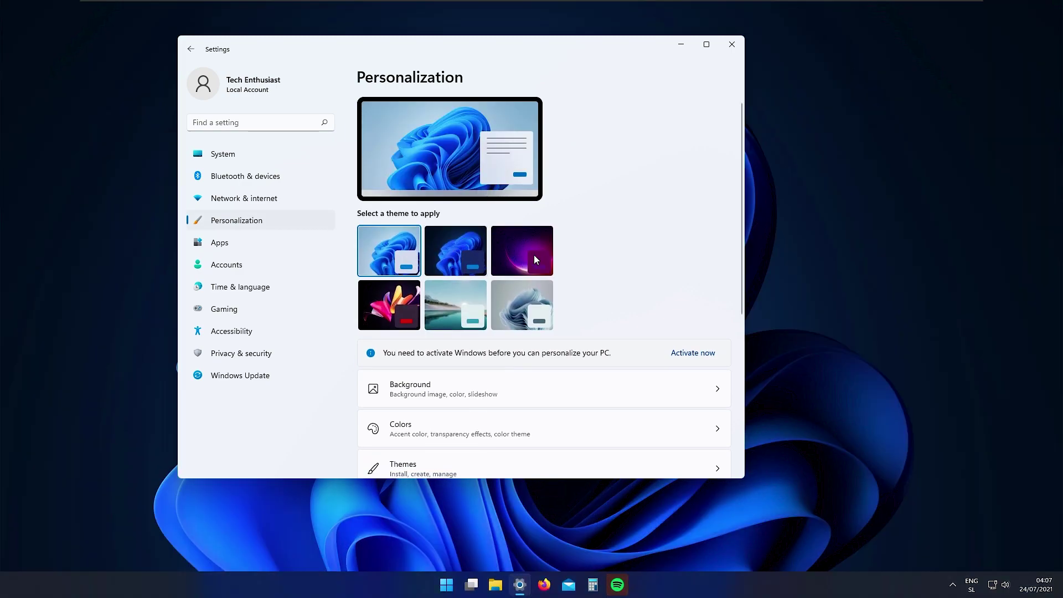
click(541, 251)
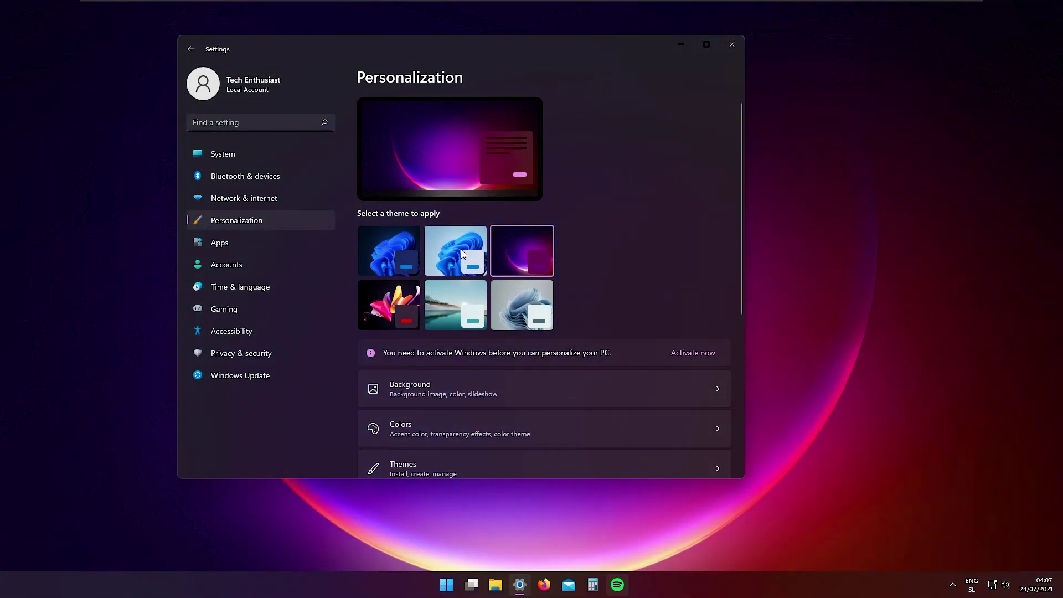
click(444, 250)
click(453, 247)
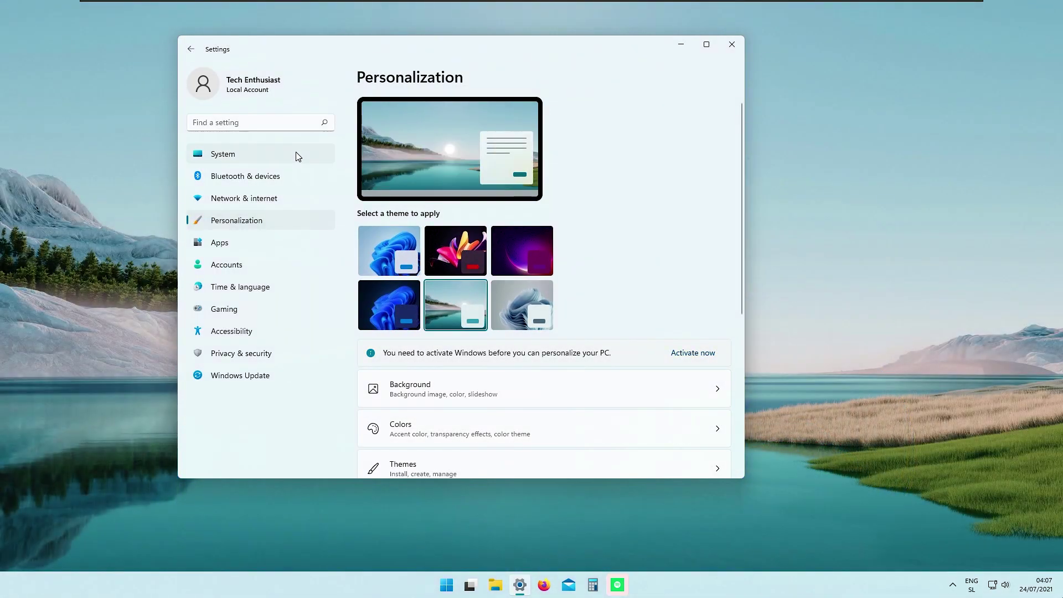
click(295, 154)
click(731, 44)
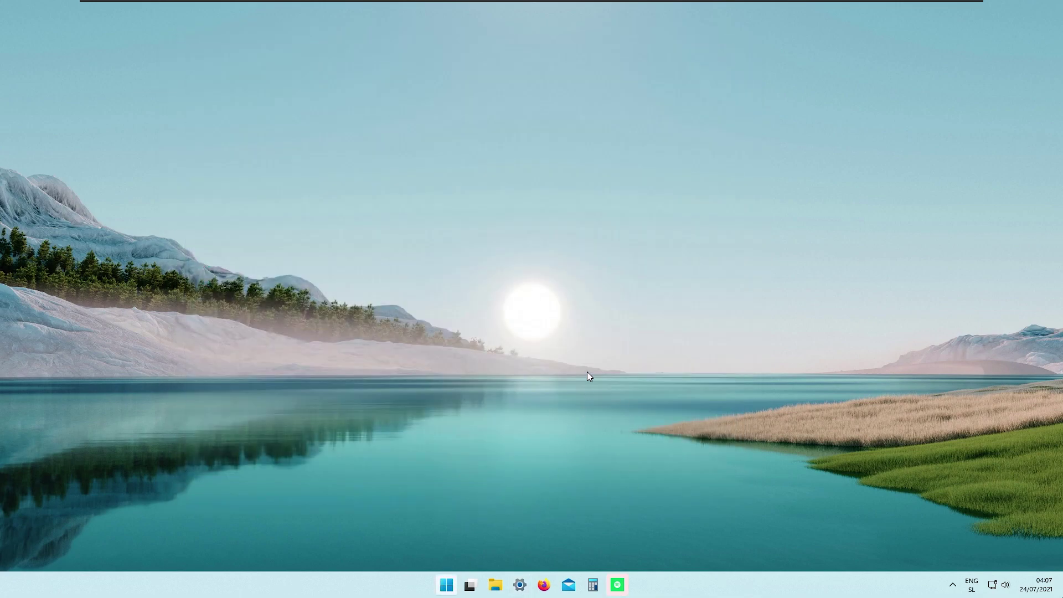
Launch Wallpaper Engine and open its window of installed wallpapers
key(super)
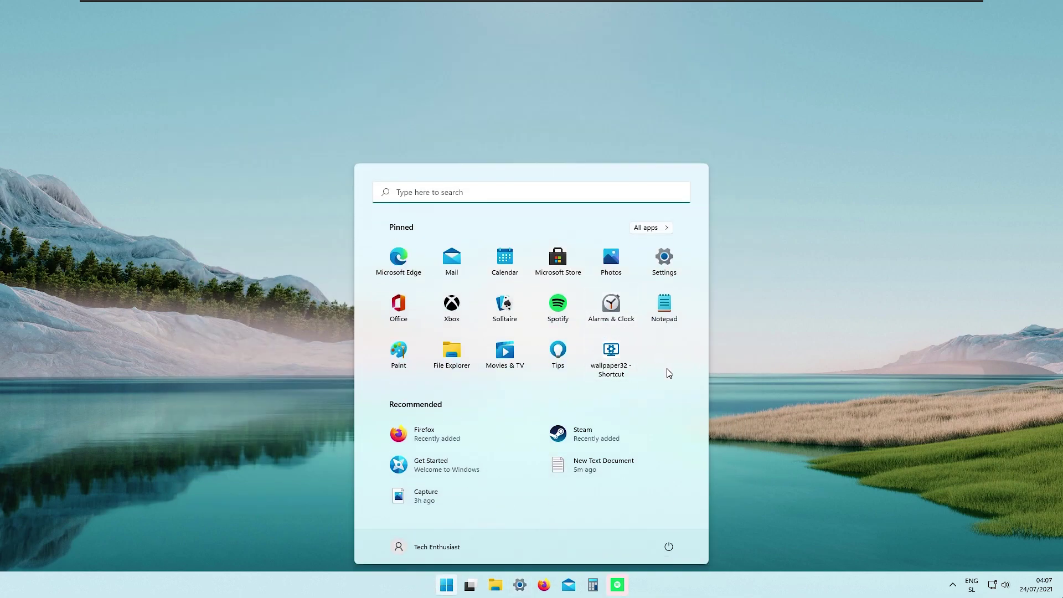
click(619, 359)
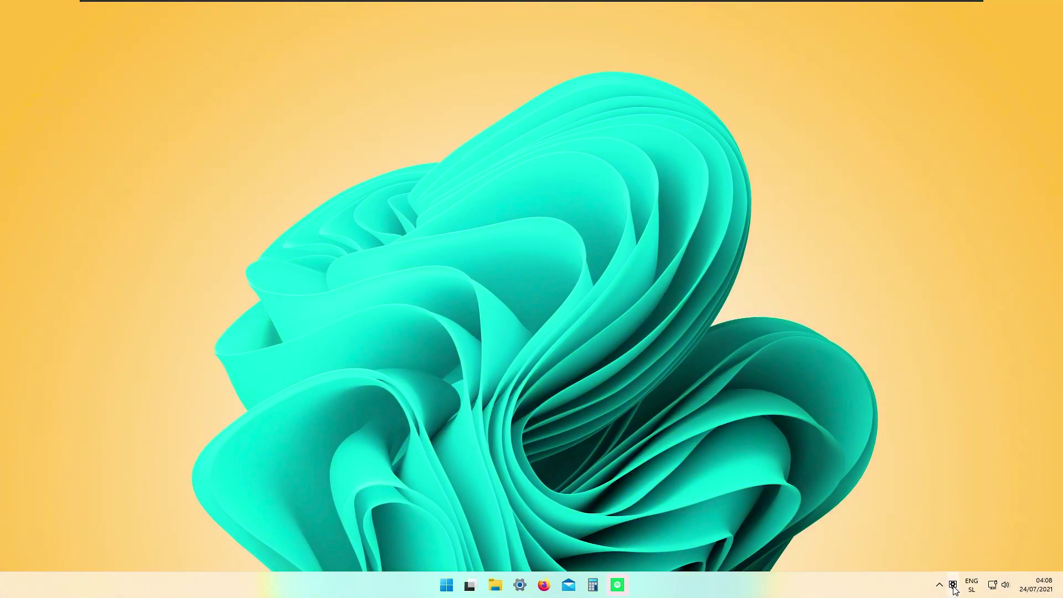
right_click(954, 588)
click(995, 445)
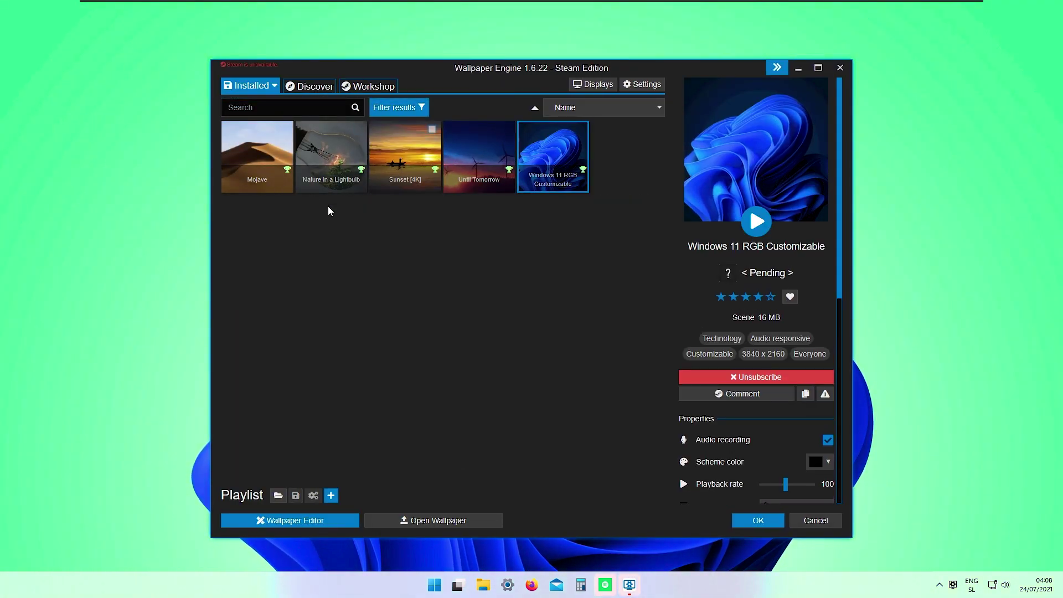
Apply the Until Tomorrow wallpaper, preview it on the bare desktop, and return to the wallpaper list
click(472, 186)
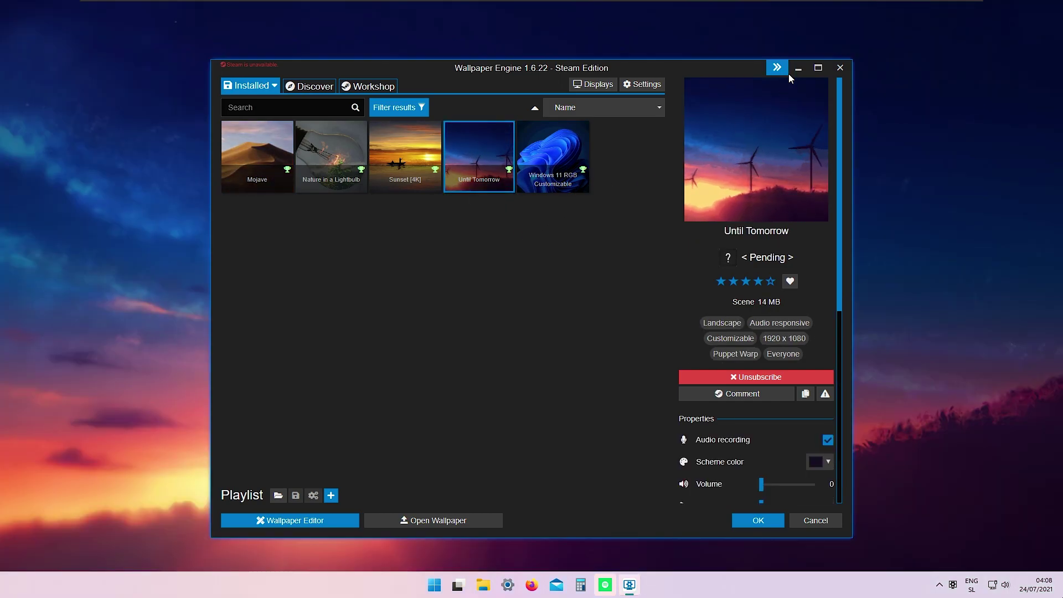
click(799, 70)
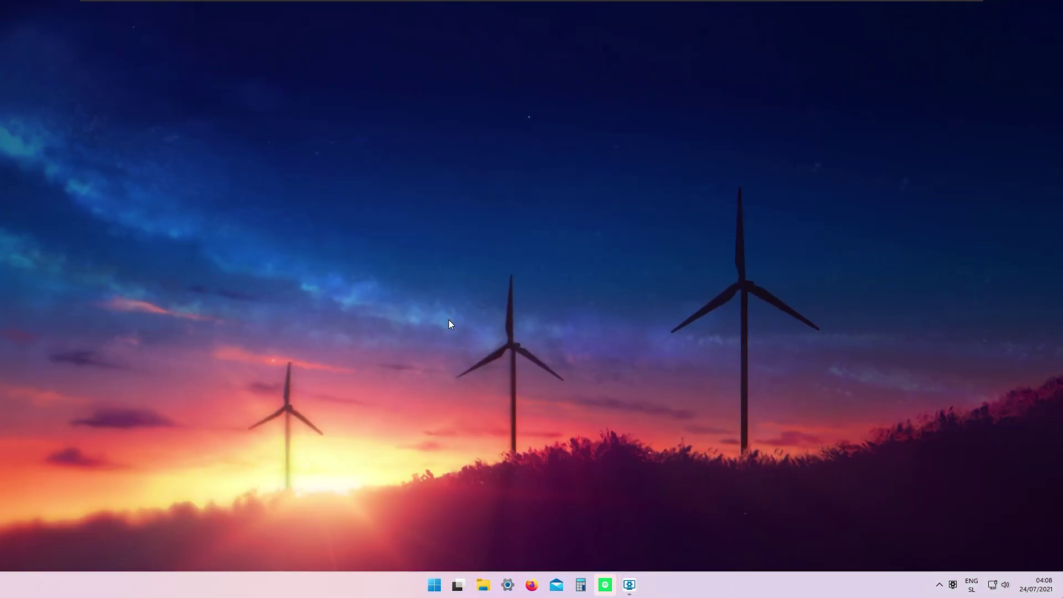
click(629, 584)
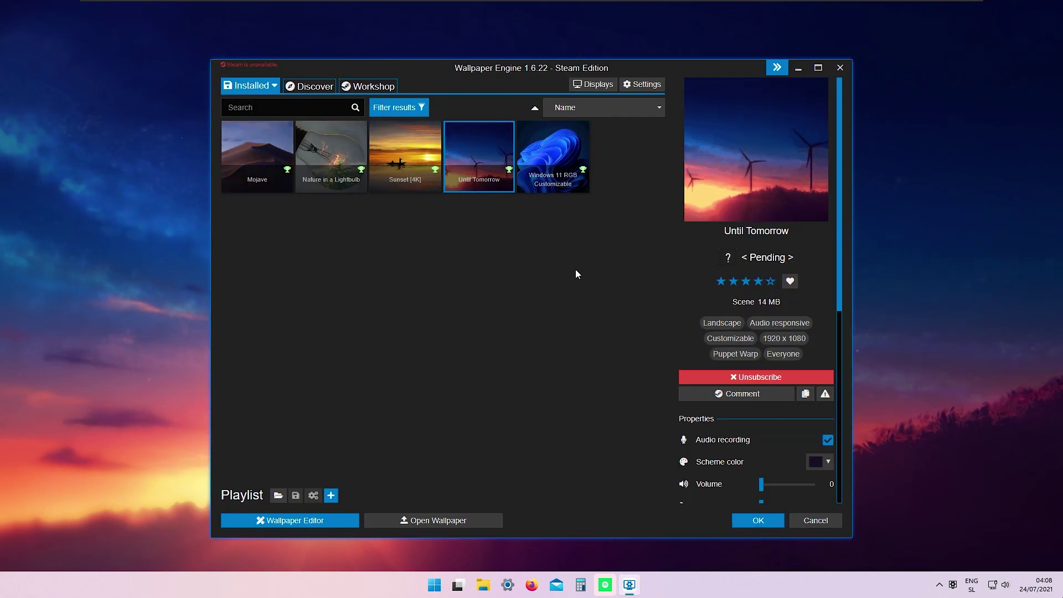
Apply the Windows 11 RGB Customizable wallpaper, preview it on the desktop, and bring the wallpaper window back
click(547, 190)
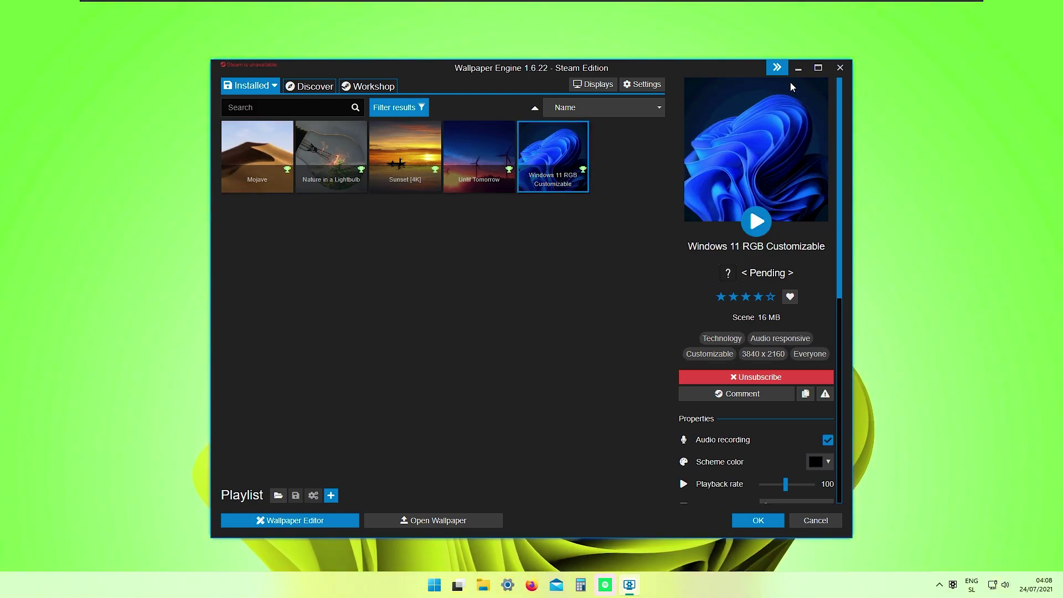
click(797, 70)
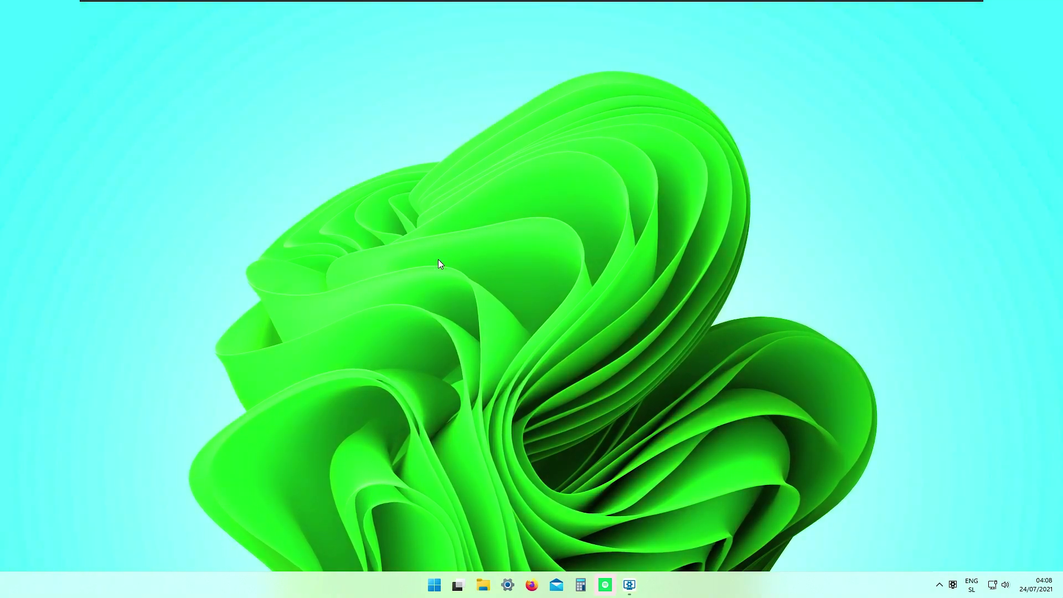
click(629, 584)
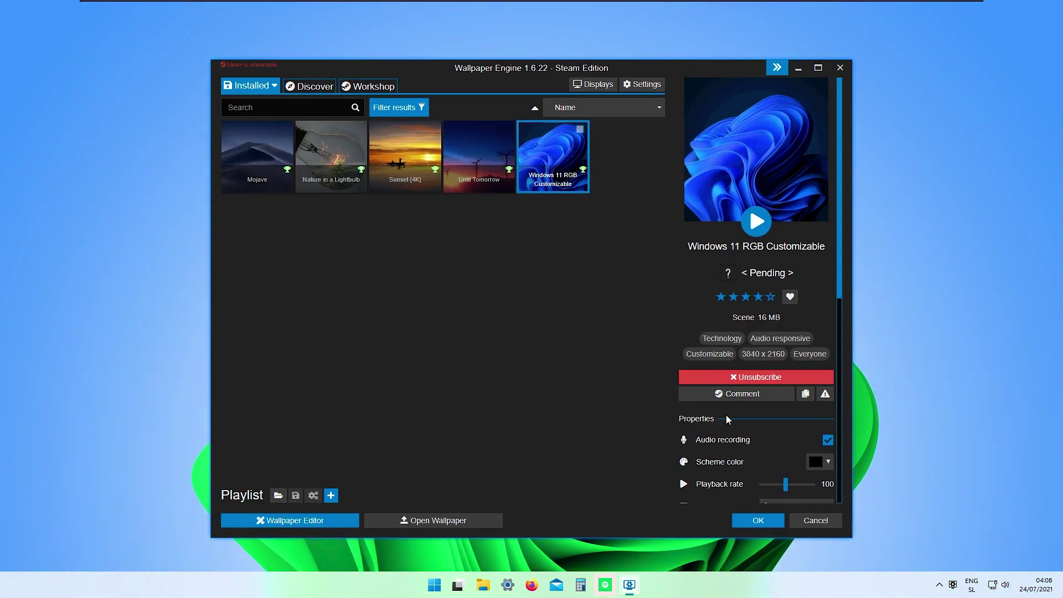
Set the wallpaper's Object Color Mode and Background Color to Original
scroll(789, 434, down, 5)
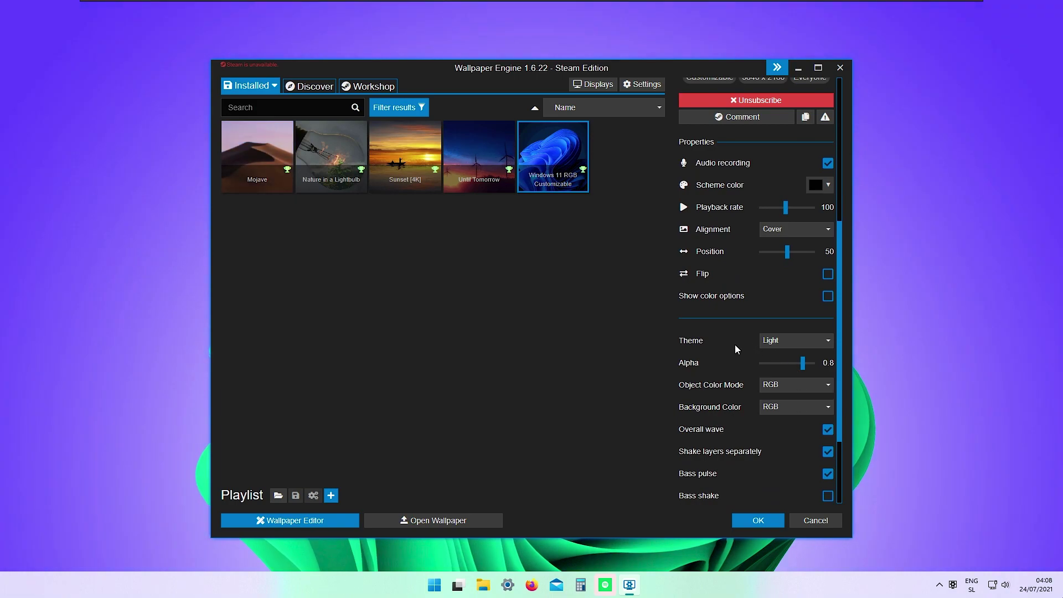
scroll(735, 345, down, 1)
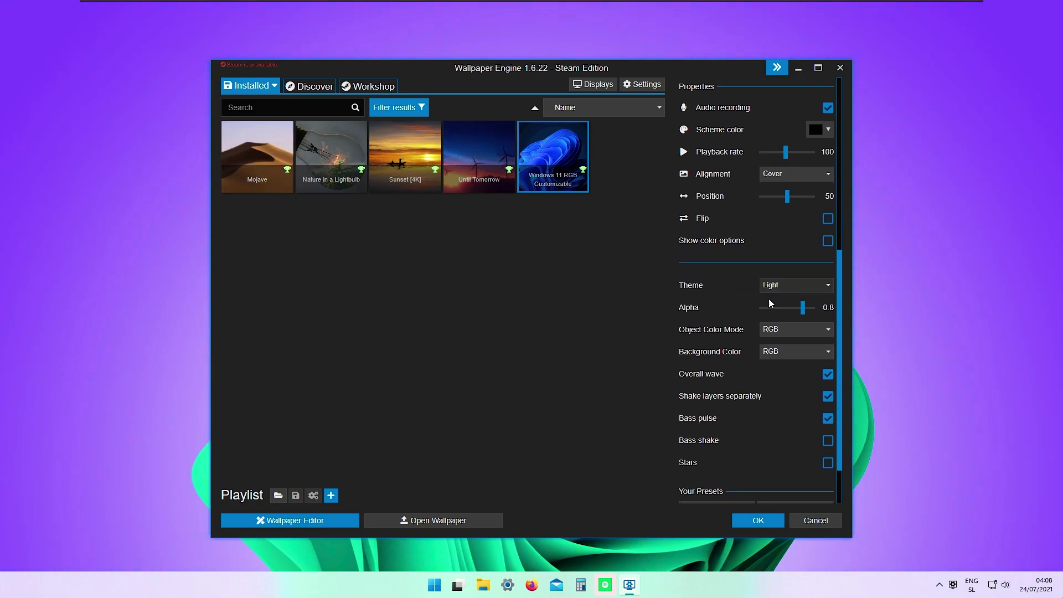
click(793, 328)
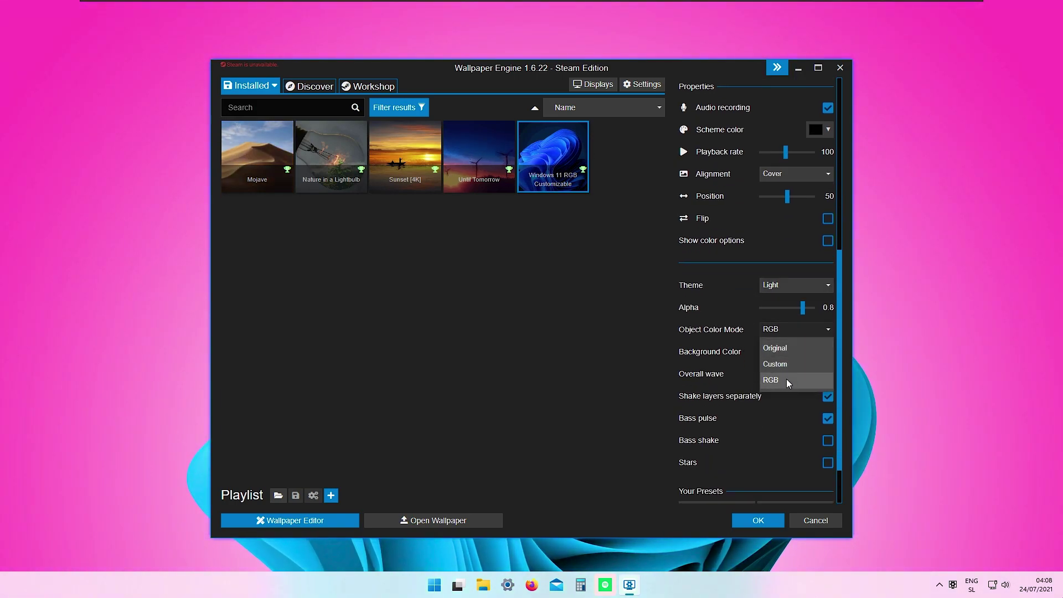
click(783, 348)
click(786, 336)
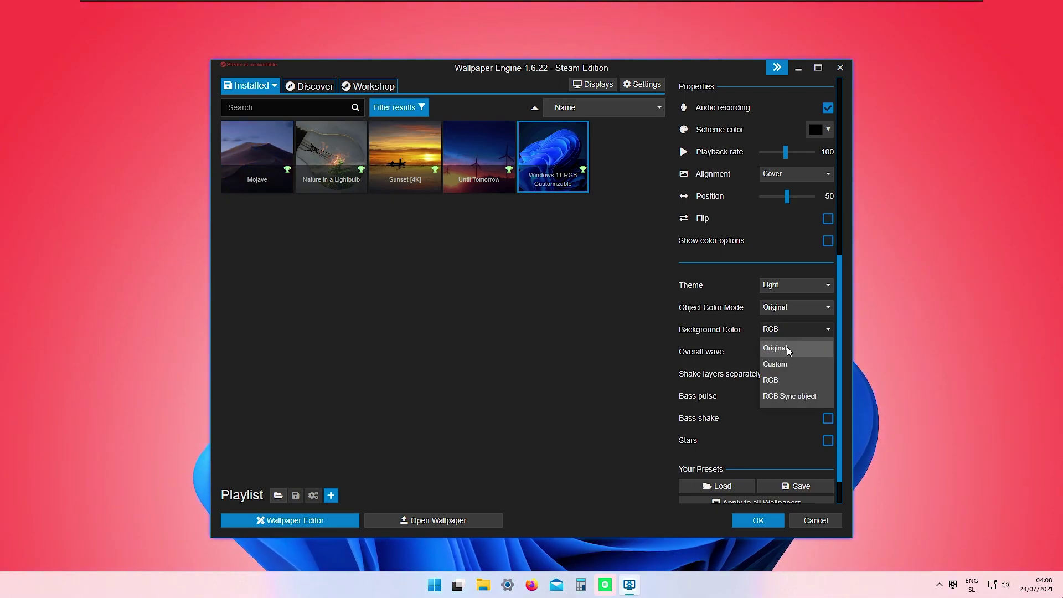
click(786, 348)
Set the wallpaper's theme to Dark and preview it on the bare desktop
click(796, 284)
click(782, 304)
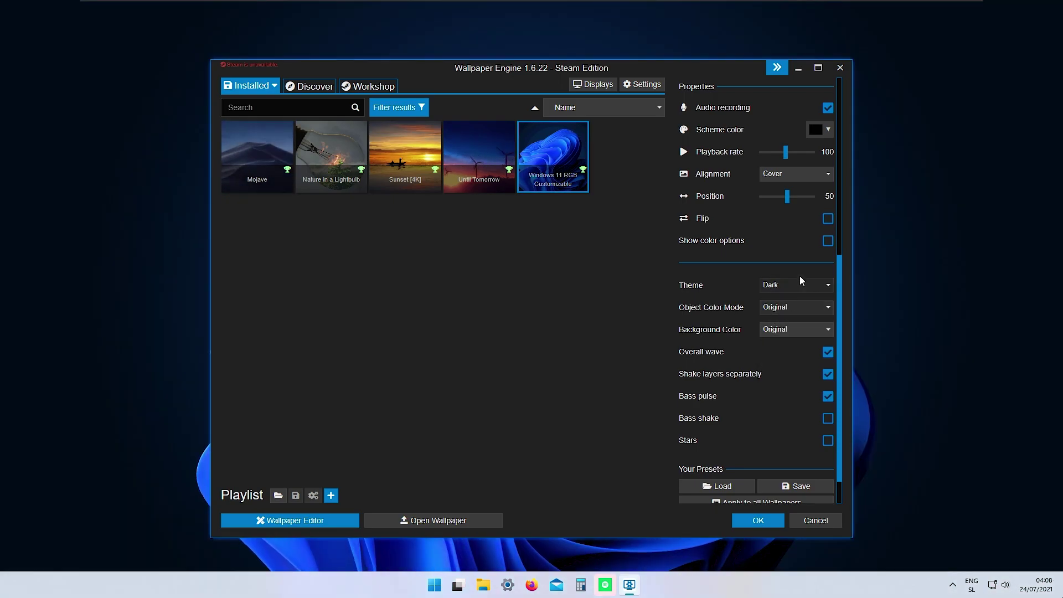
click(796, 69)
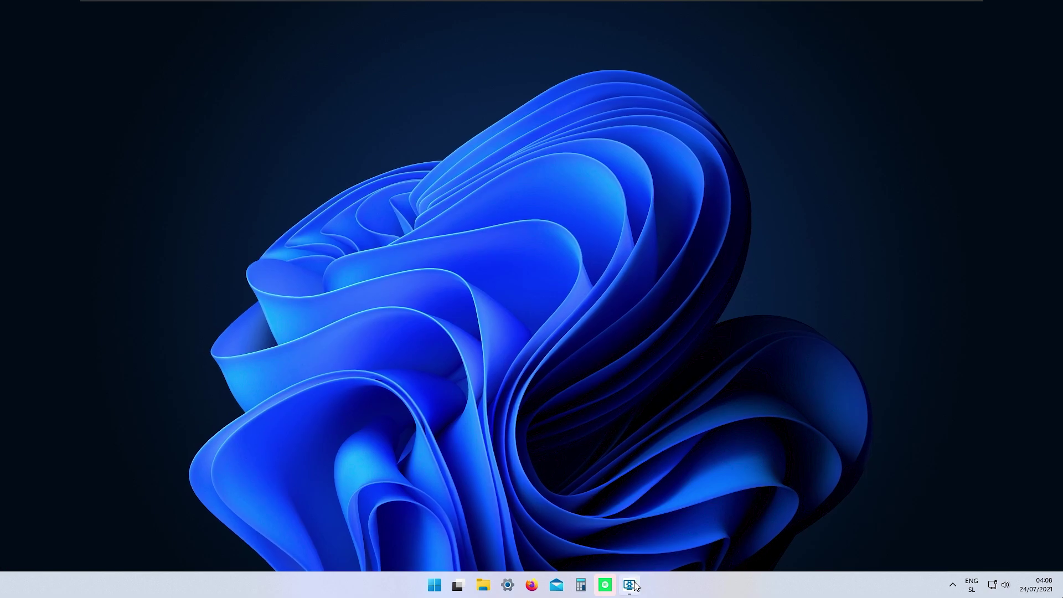
Set the Windows 11 RGB Customizable wallpaper's theme to Light and its Object Color Mode to RGB
key(alt+Tab)
click(785, 283)
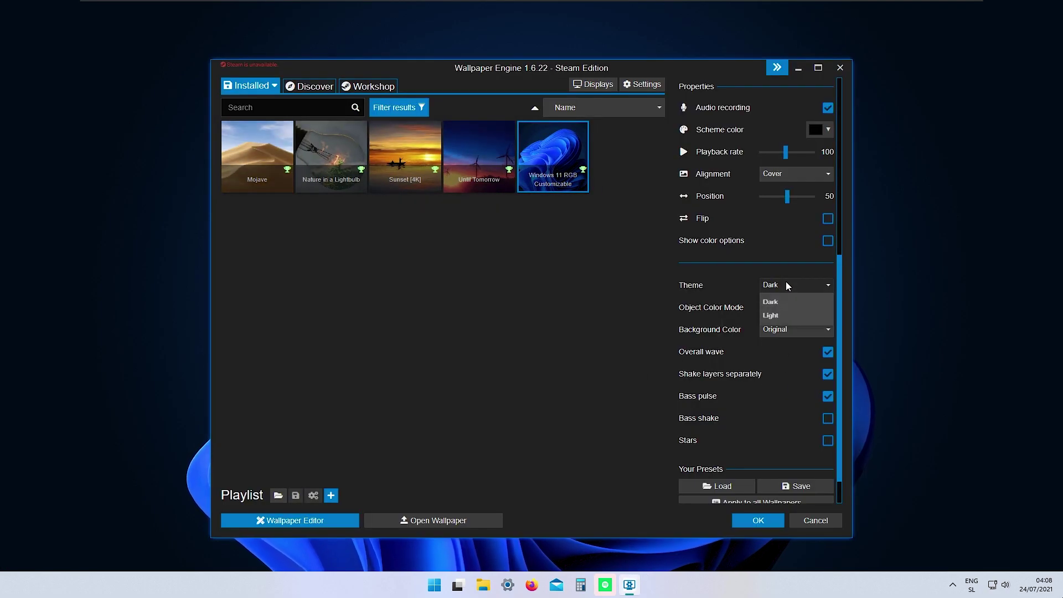
click(776, 311)
click(791, 307)
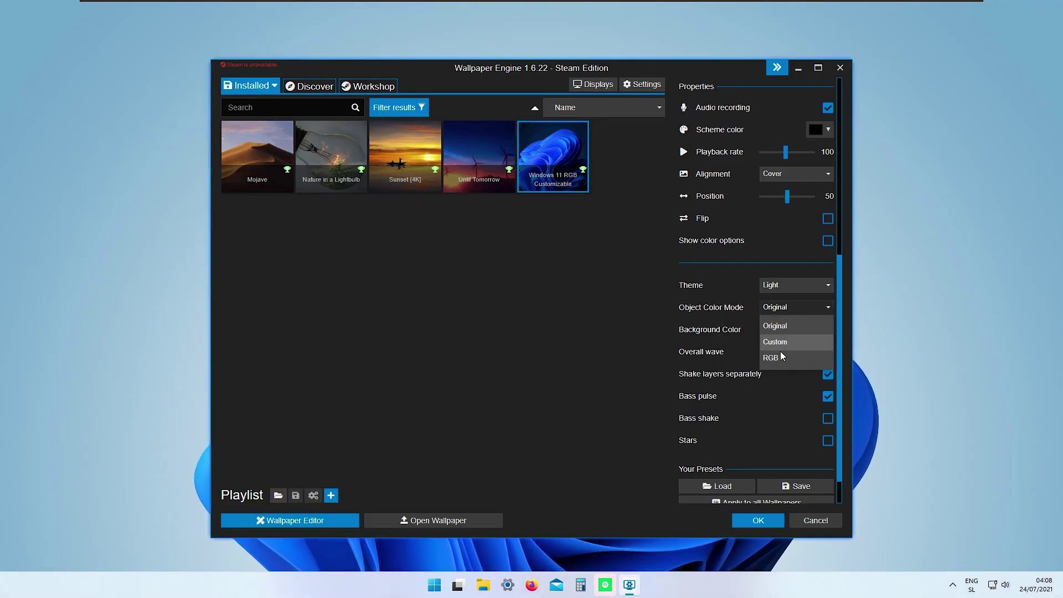
click(771, 344)
Set the wallpaper's Background Color to RGB Sync object and preview it on the bare desktop
click(786, 351)
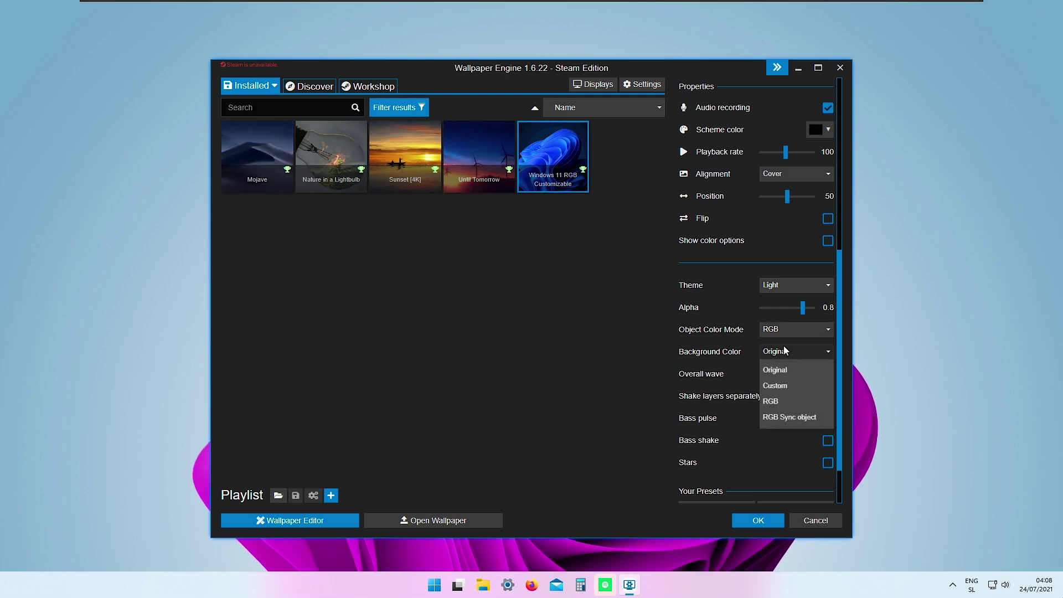
click(790, 419)
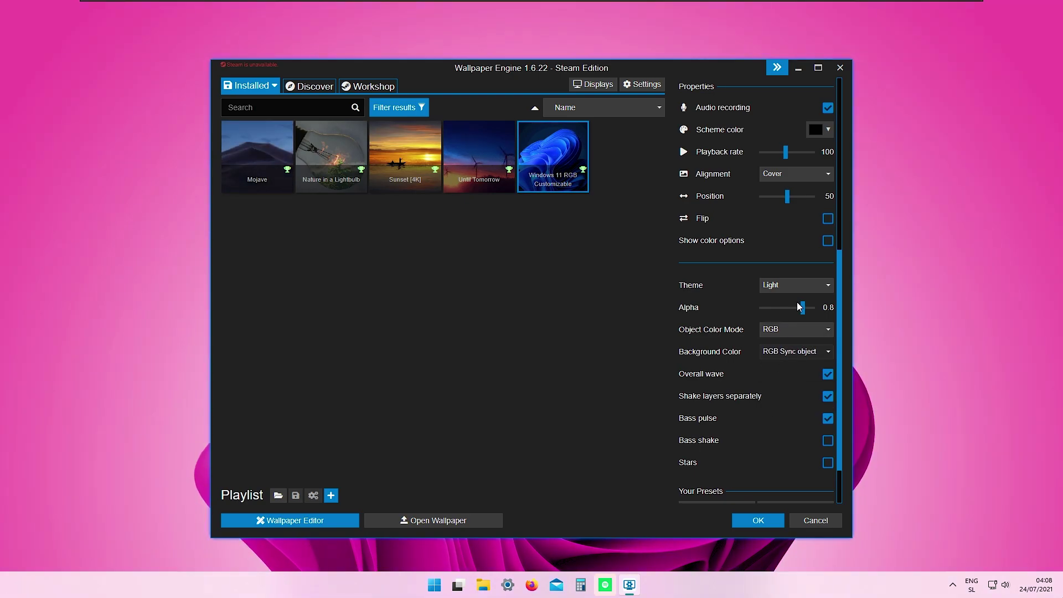
click(799, 68)
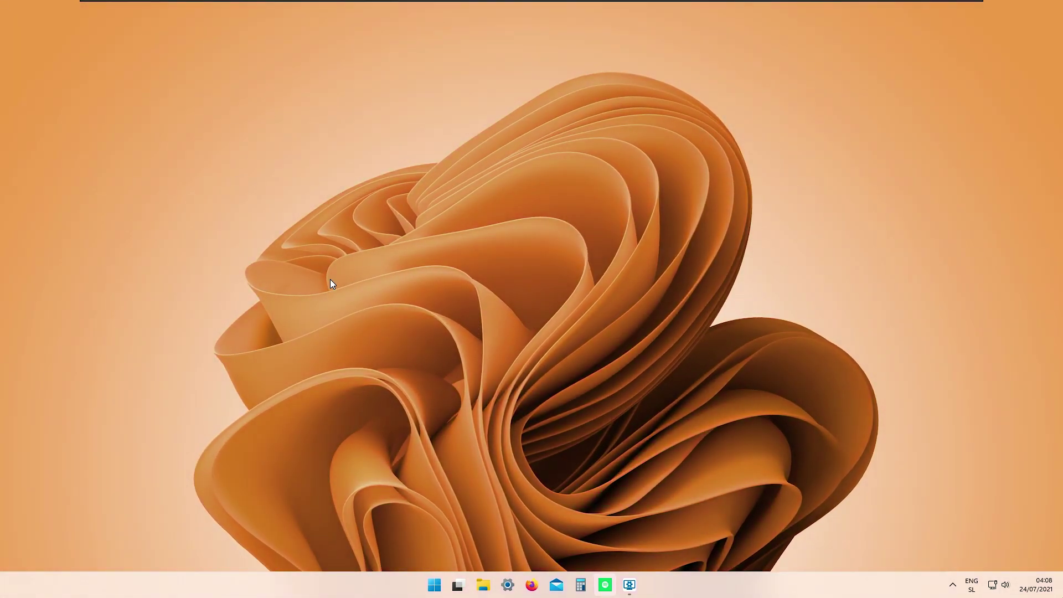
Switch the wallpaper's Background Color to RGB and preview the result on the bare desktop
click(630, 585)
click(795, 354)
click(792, 398)
click(798, 69)
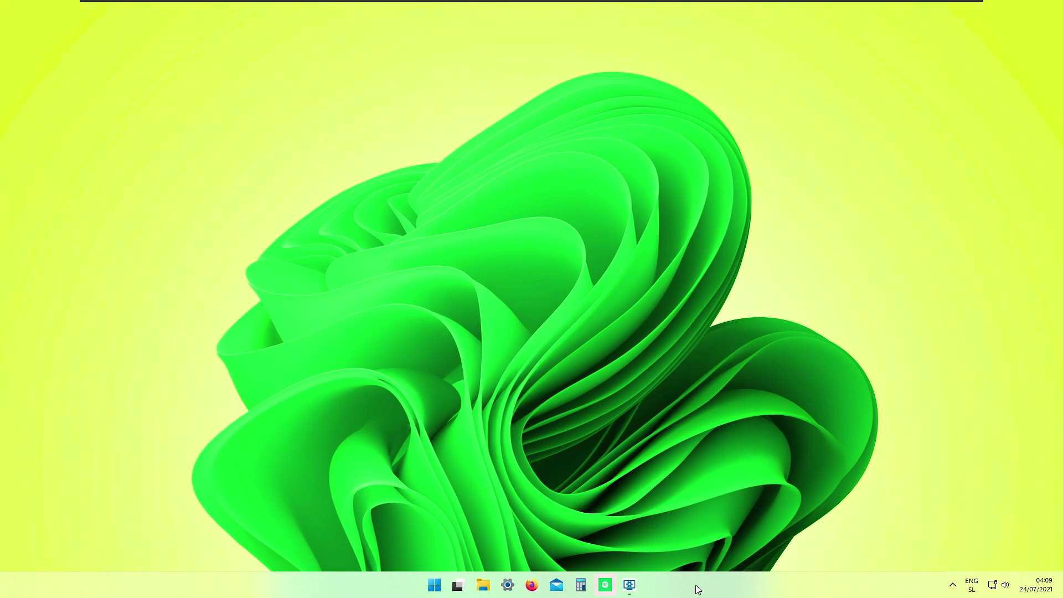
Return the wallpaper's Background Color to RGB Sync object and view it on the bare desktop
click(629, 585)
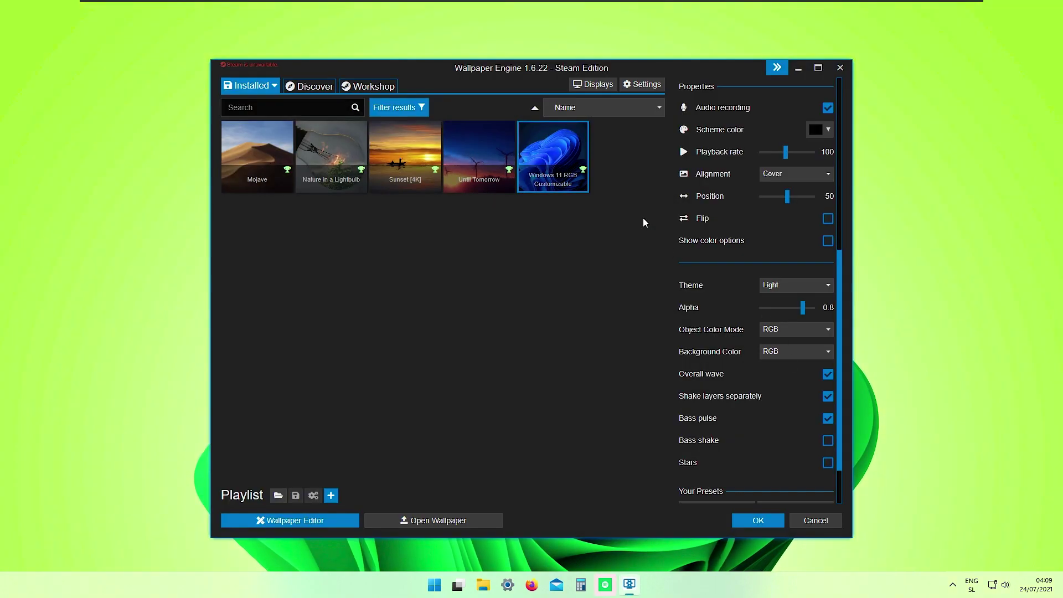
click(798, 351)
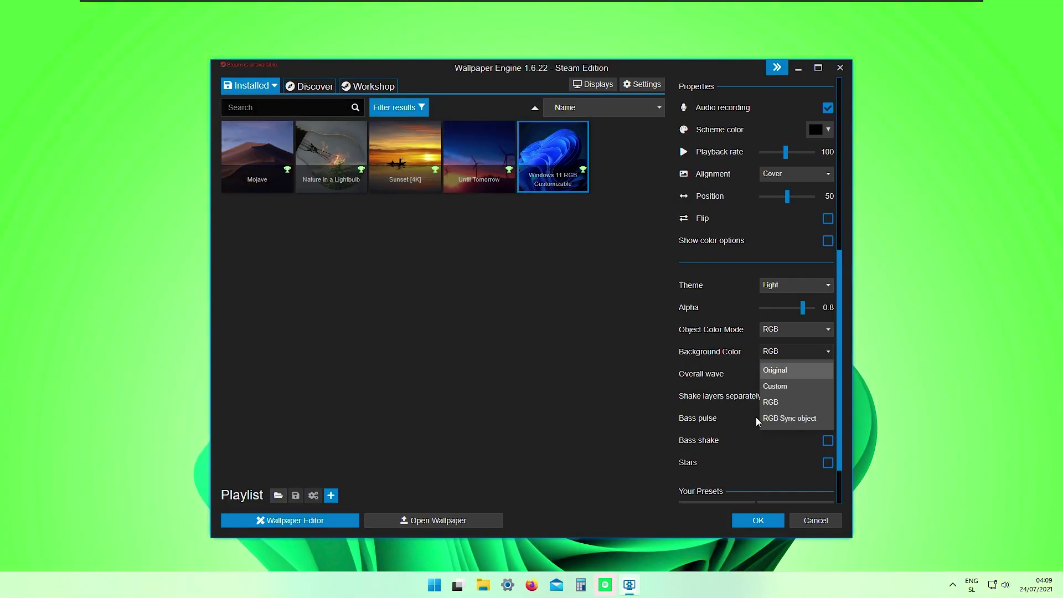
click(791, 419)
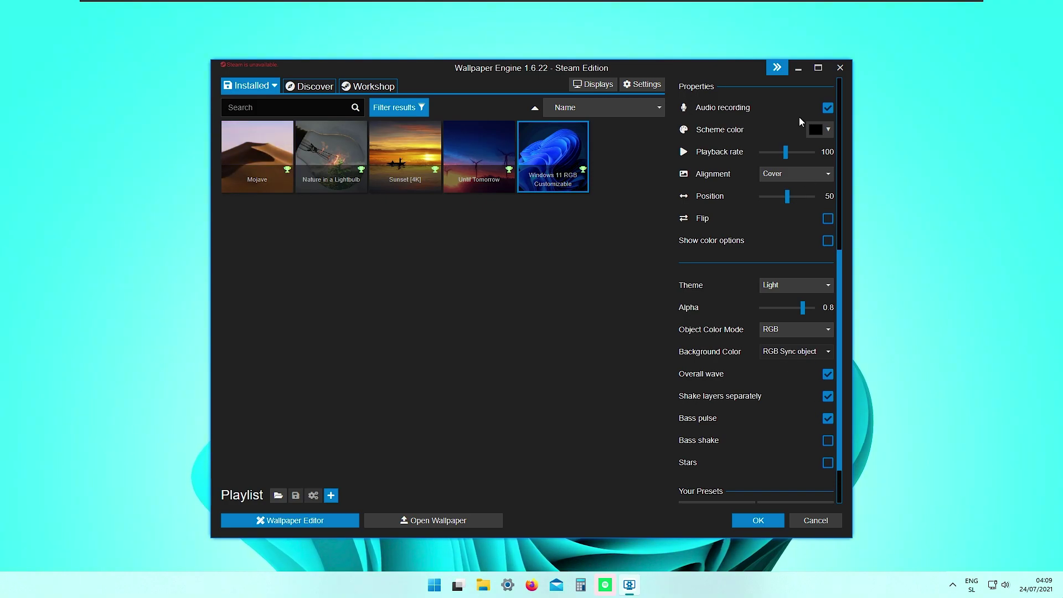
click(797, 68)
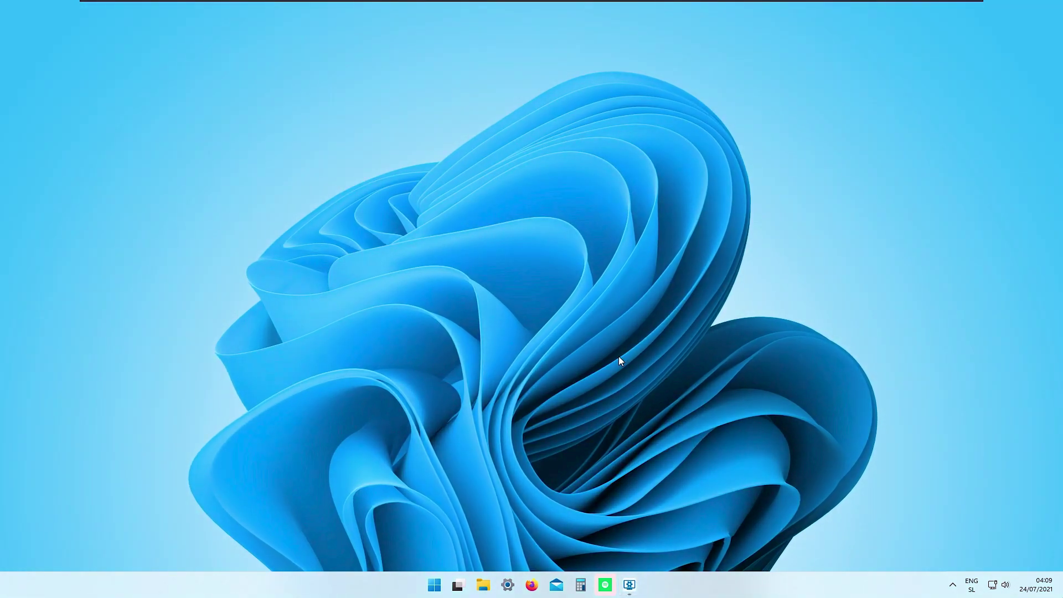
Turn off the wallpaper's Overall wave effect and preview it on the bare desktop
click(629, 585)
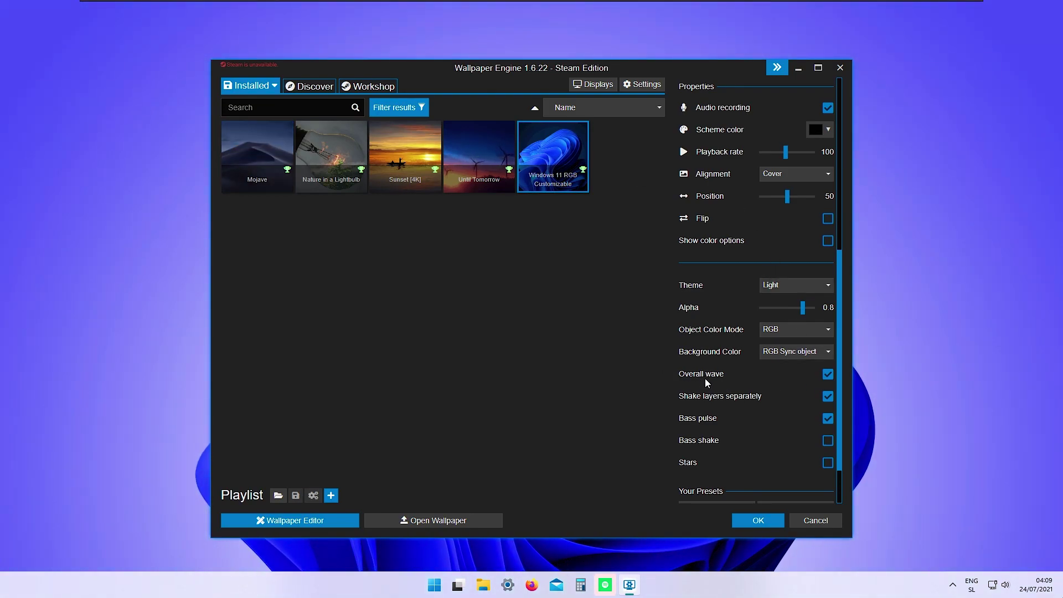
click(827, 373)
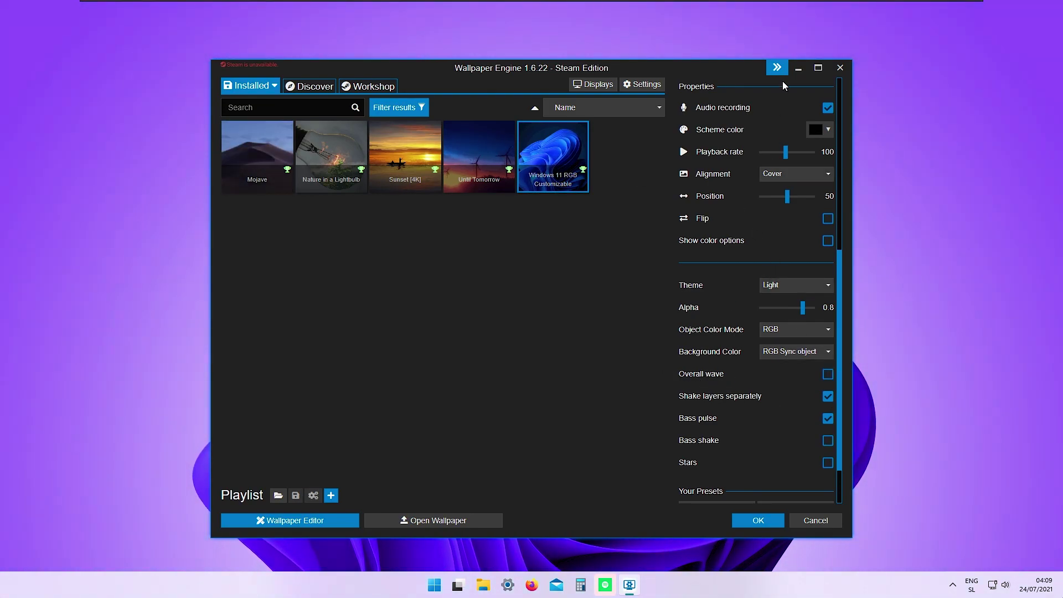
key(super+d)
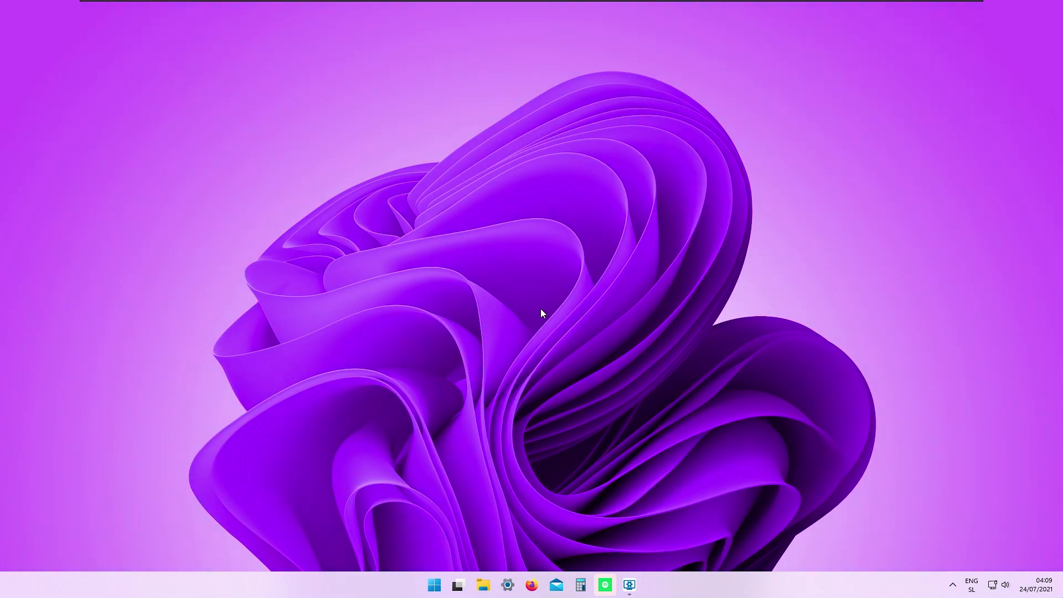
Turn Overall wave back on, look over the remaining wallpaper properties, and close the wallpaper window
click(629, 585)
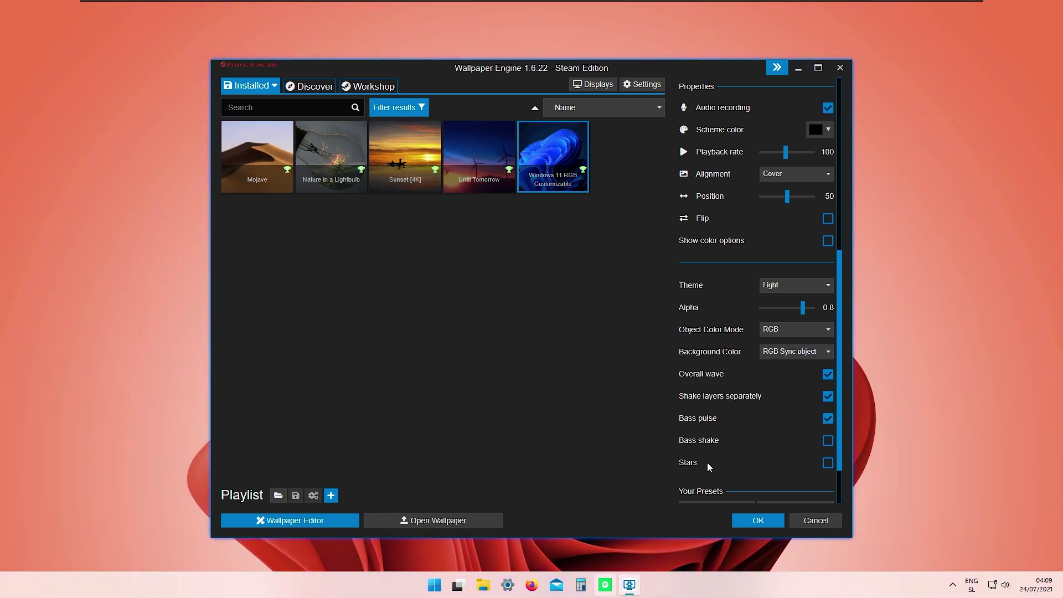
scroll(781, 429, down, 2)
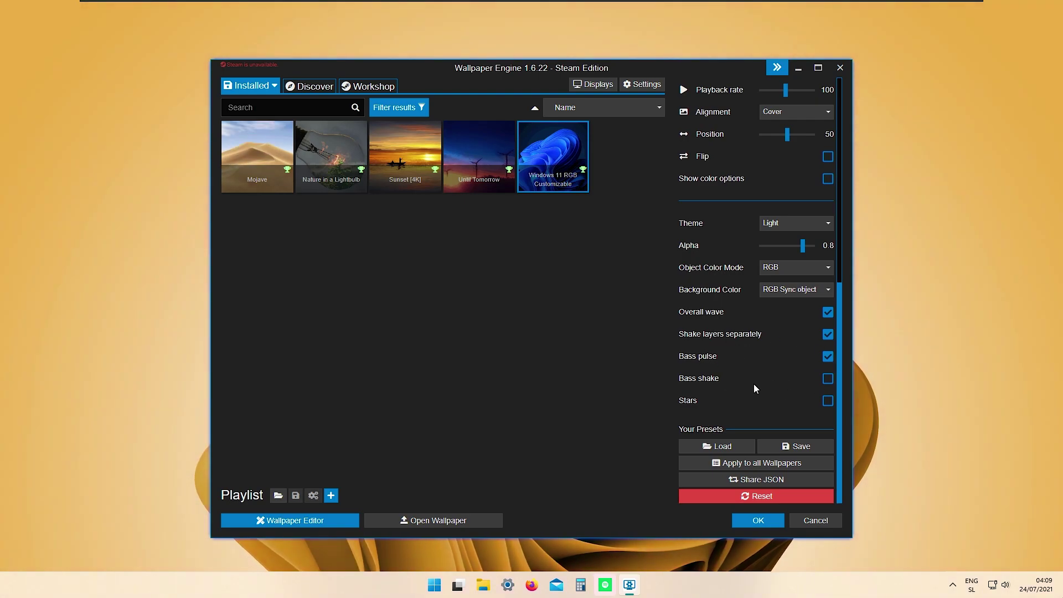
scroll(753, 383, up, 4)
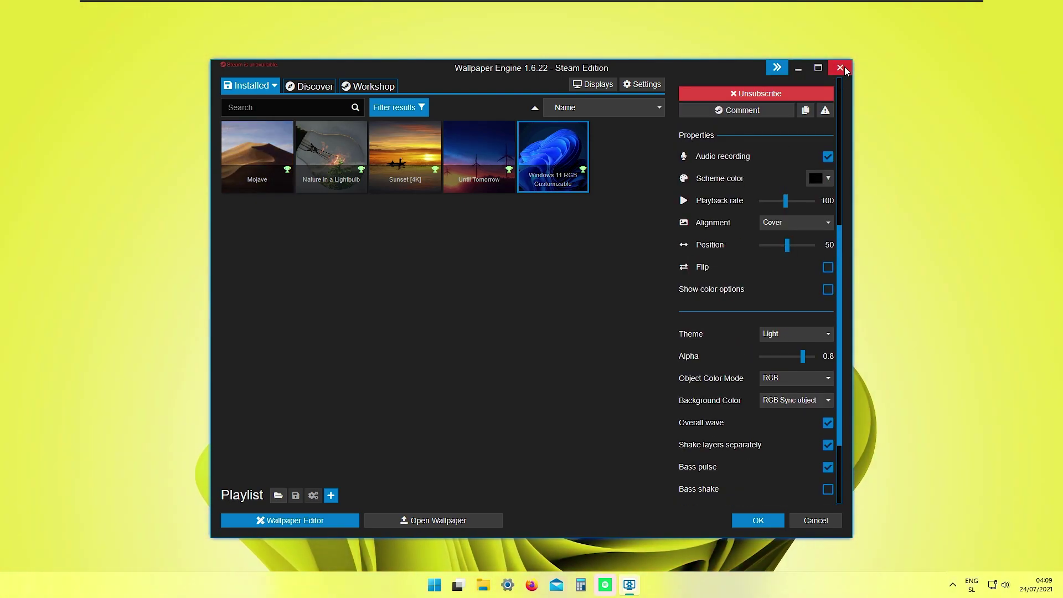
click(845, 66)
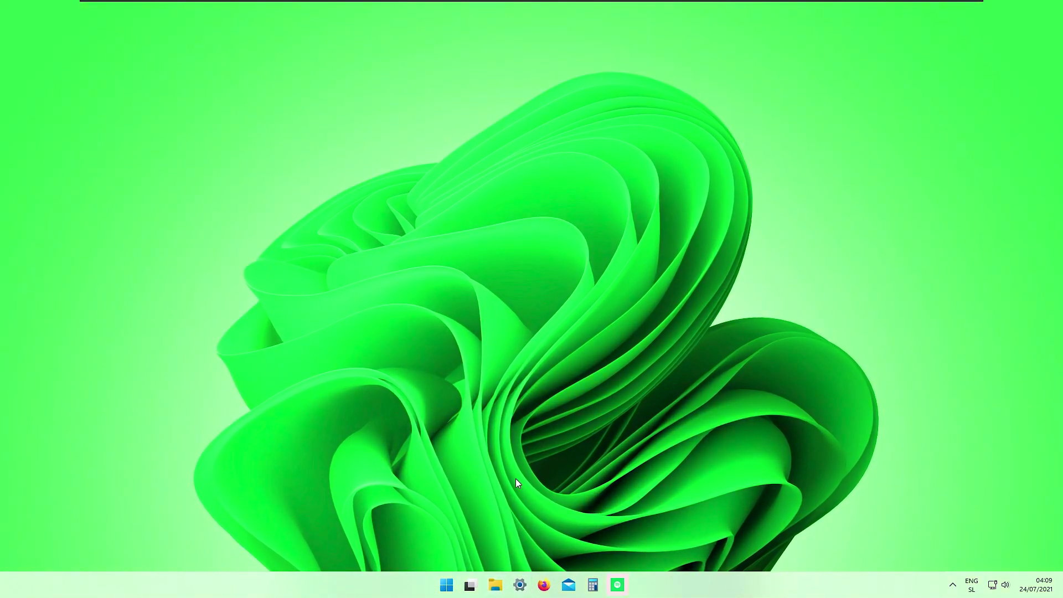
Open File Explorer at This PC and bring up the computer's properties
key(super+e)
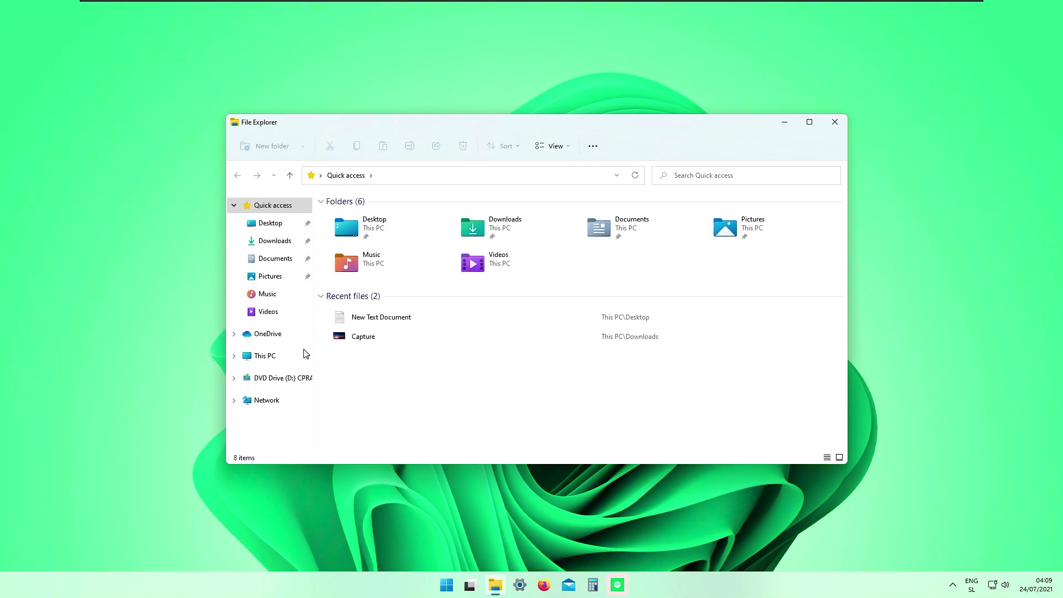
click(278, 358)
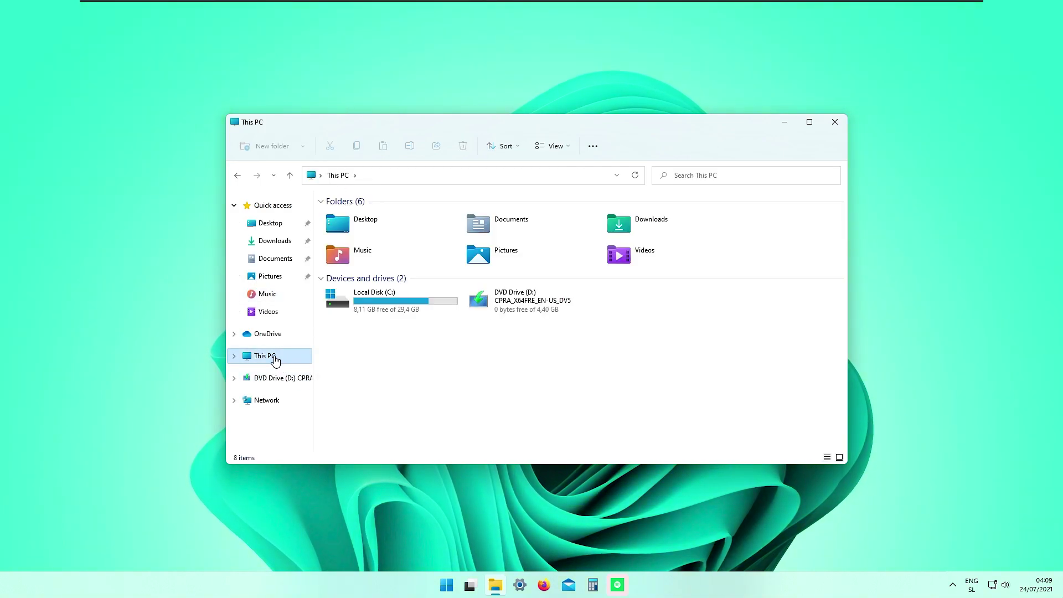
right_click(275, 360)
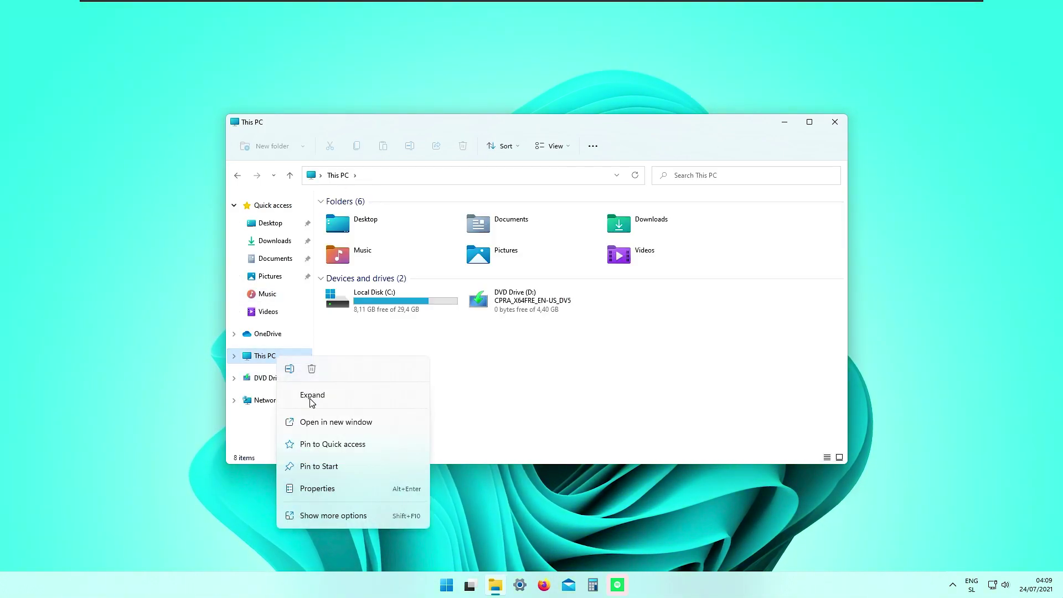
click(335, 490)
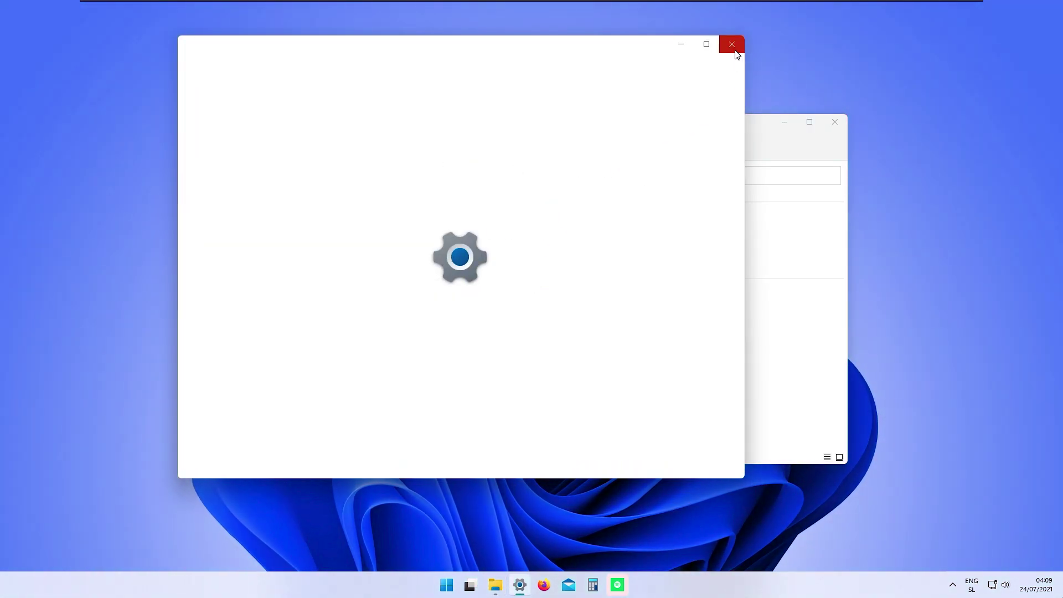
Look through the device and Windows specifications on the About page, down to the related settings
scroll(492, 310, down, 3)
scroll(493, 338, down, 3)
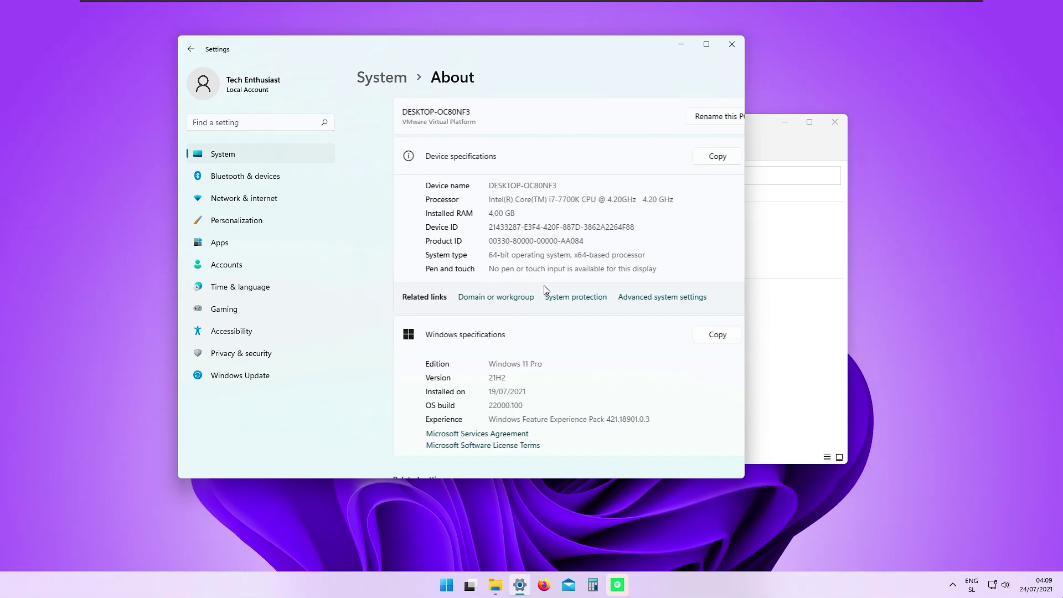
scroll(554, 284, down, 2)
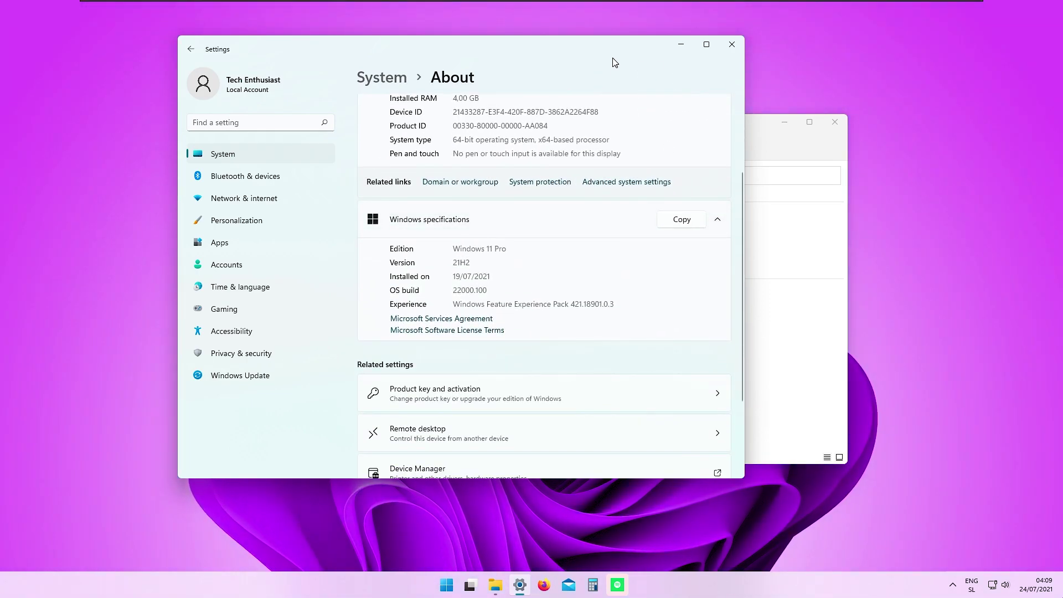
scroll(543, 316, down, 2)
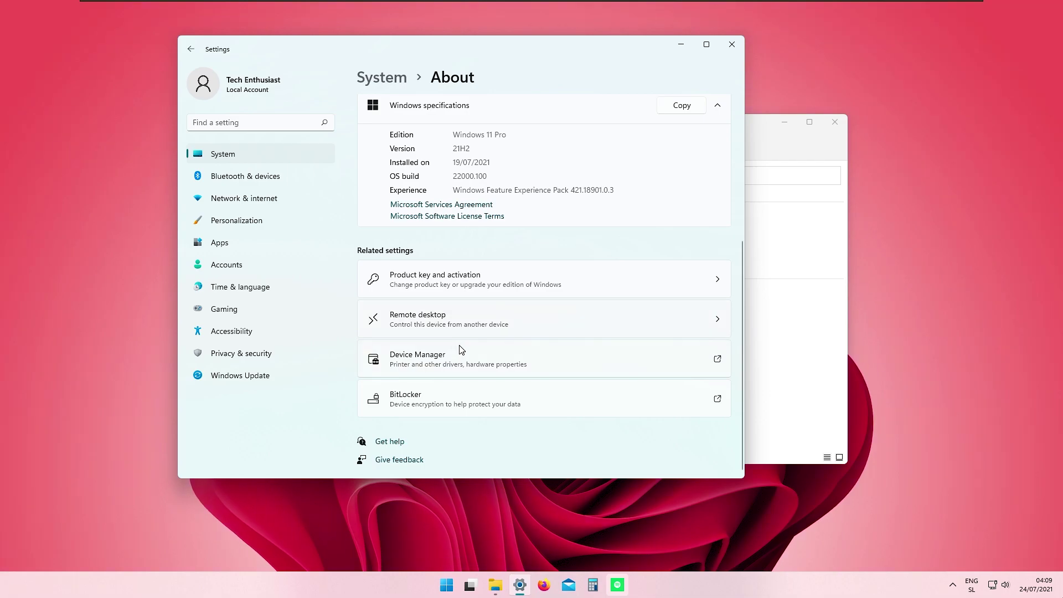
View Device Manager from the related settings, then close both it and the Settings window
click(484, 363)
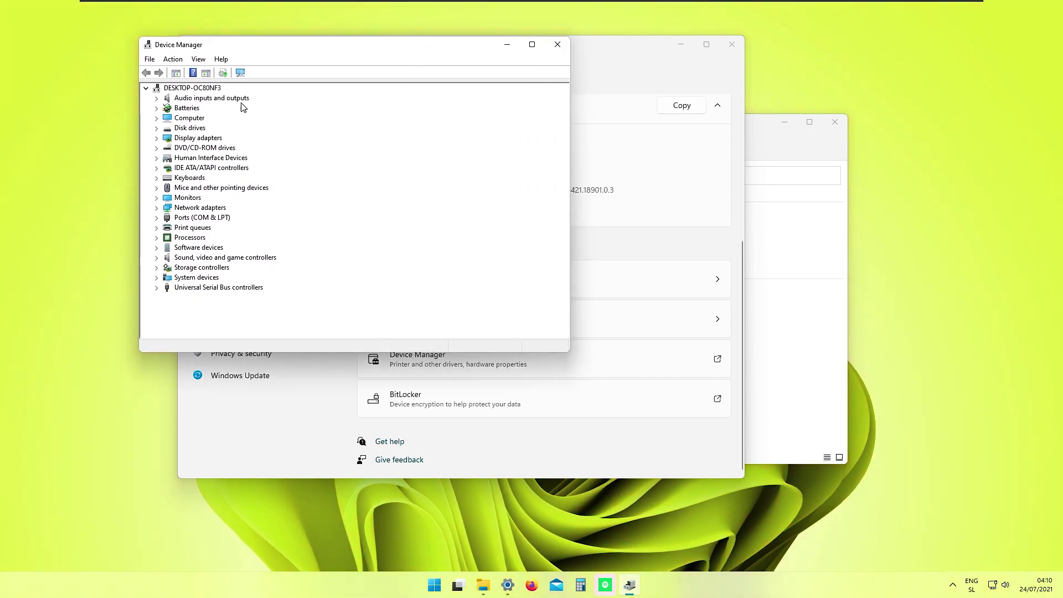
click(550, 47)
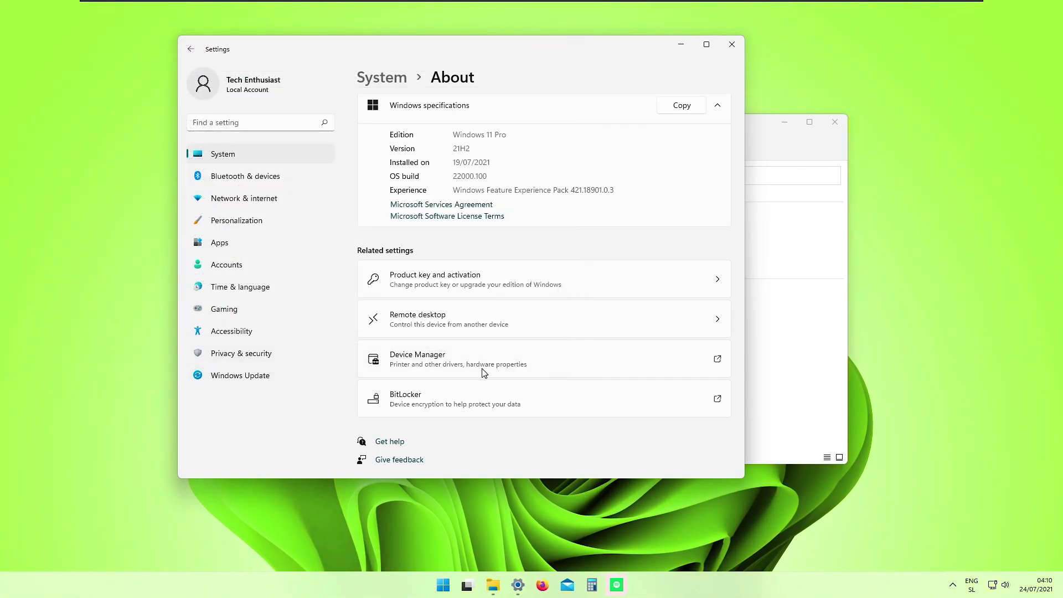
scroll(441, 333, up, 5)
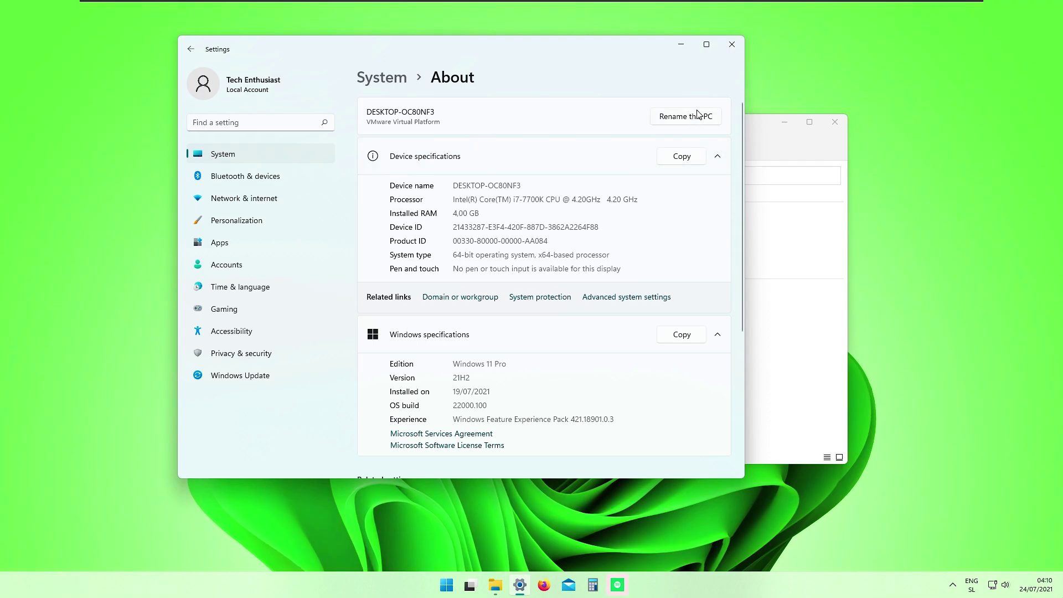
click(732, 44)
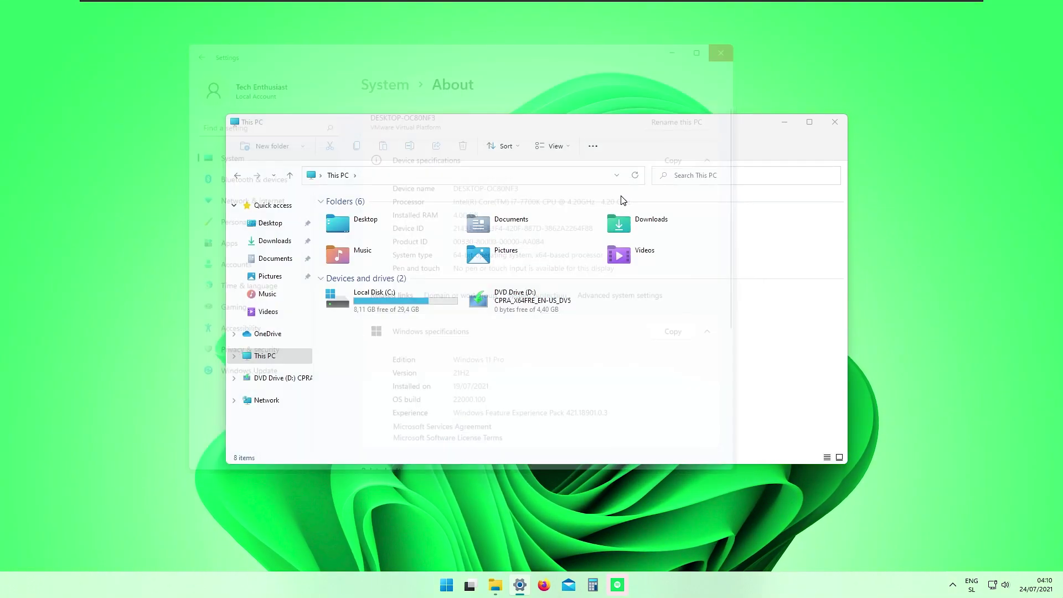
Open the advanced system settings from This PC's properties, centre the System Properties dialog, and close the Settings and File Explorer windows
right_click(284, 361)
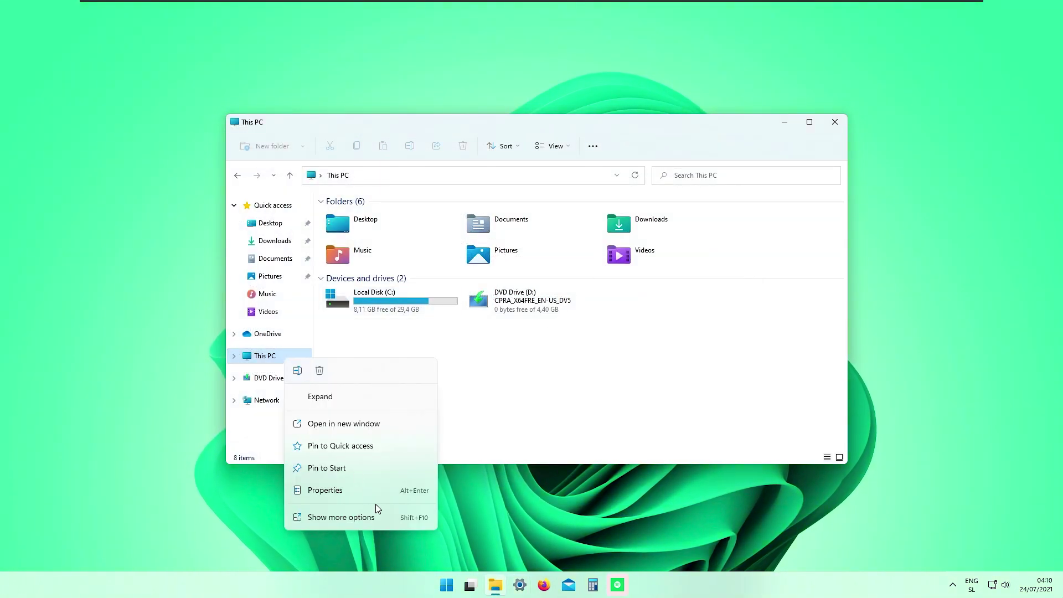
click(375, 517)
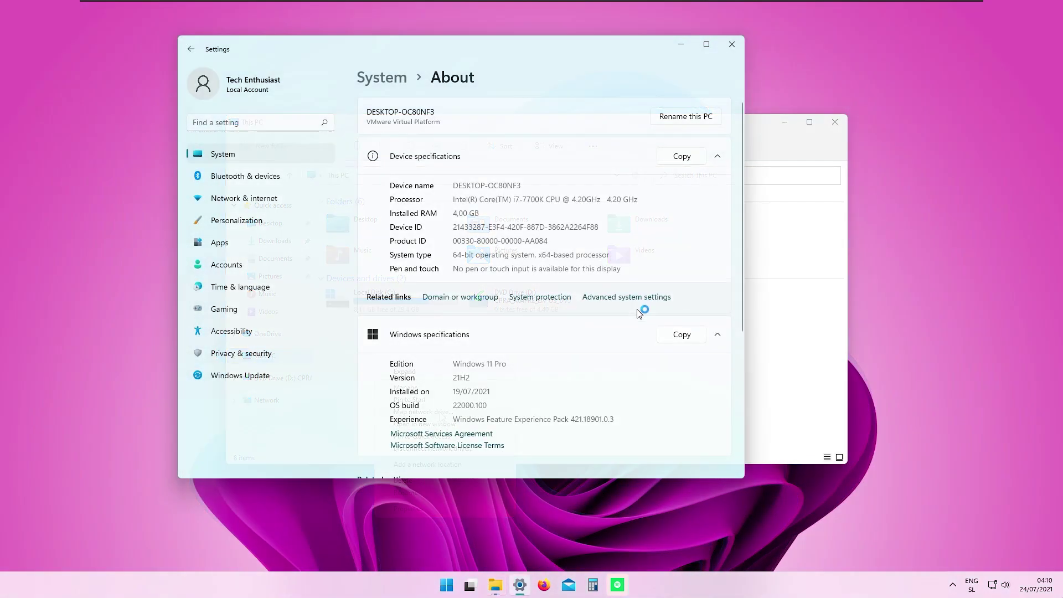
drag(157, 23, 526, 165)
click(732, 45)
click(834, 121)
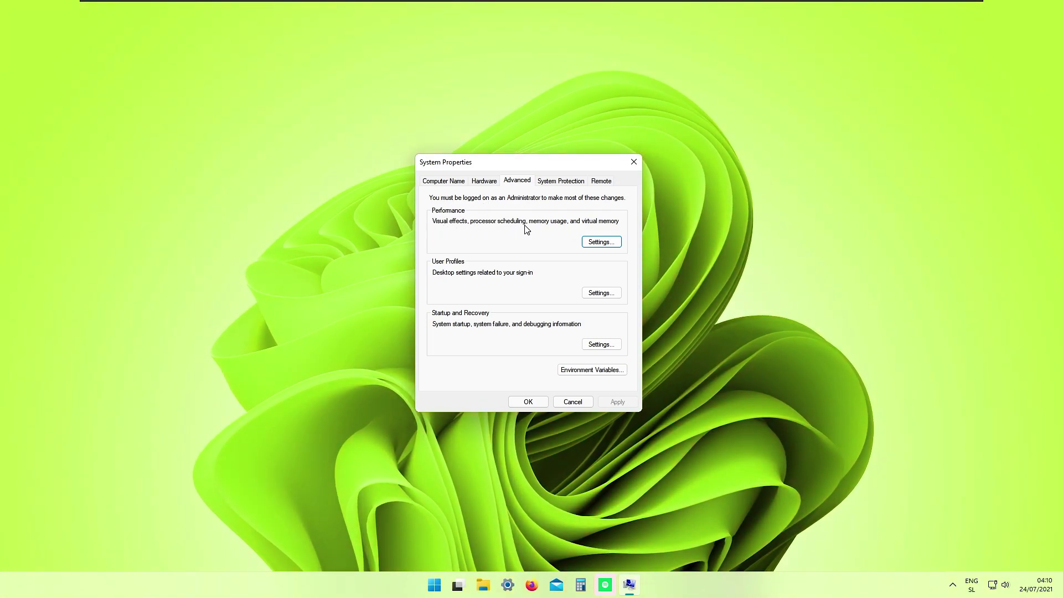
In the Performance Options visual effects, choose Adjust for best performance and apply it
click(601, 243)
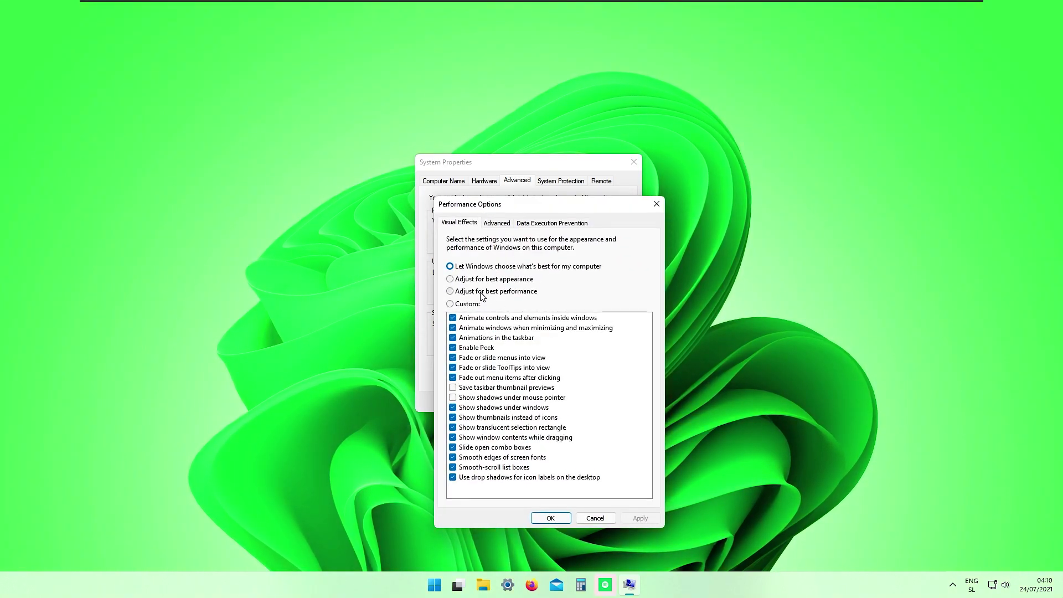
drag(517, 208, 552, 183)
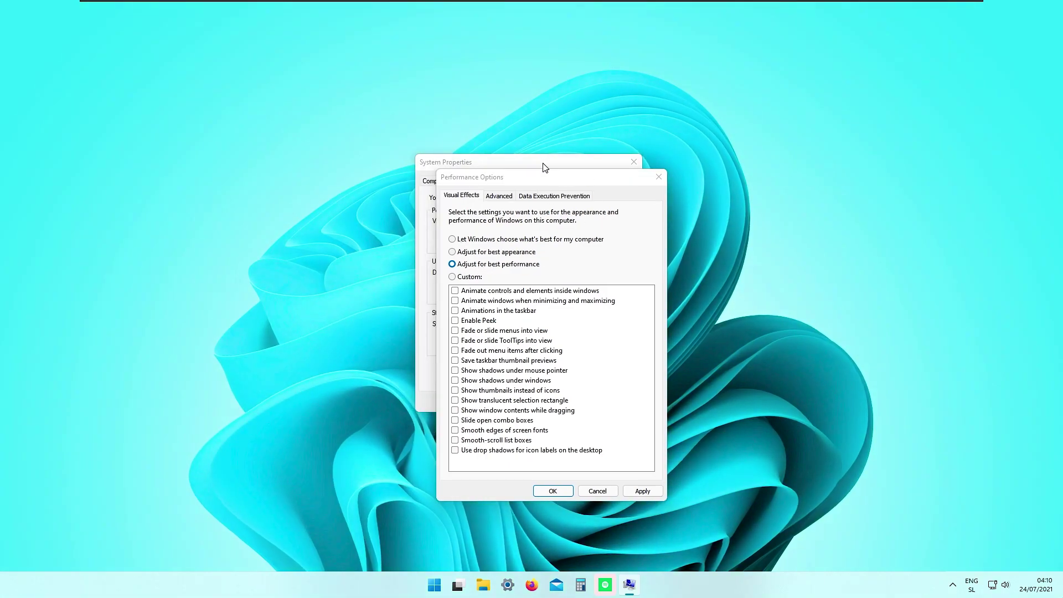
drag(486, 183, 463, 184)
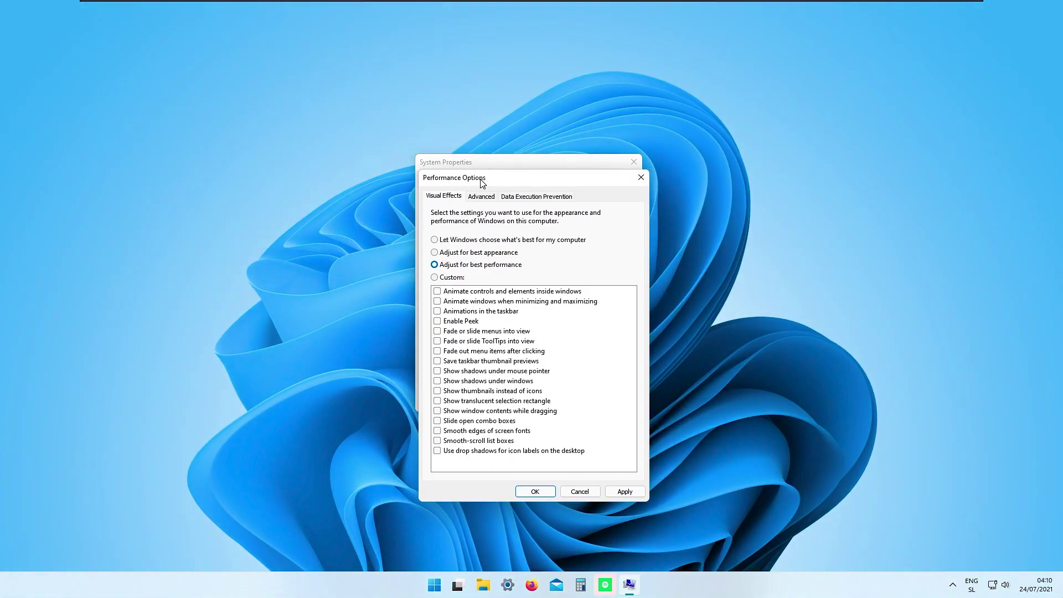
click(621, 492)
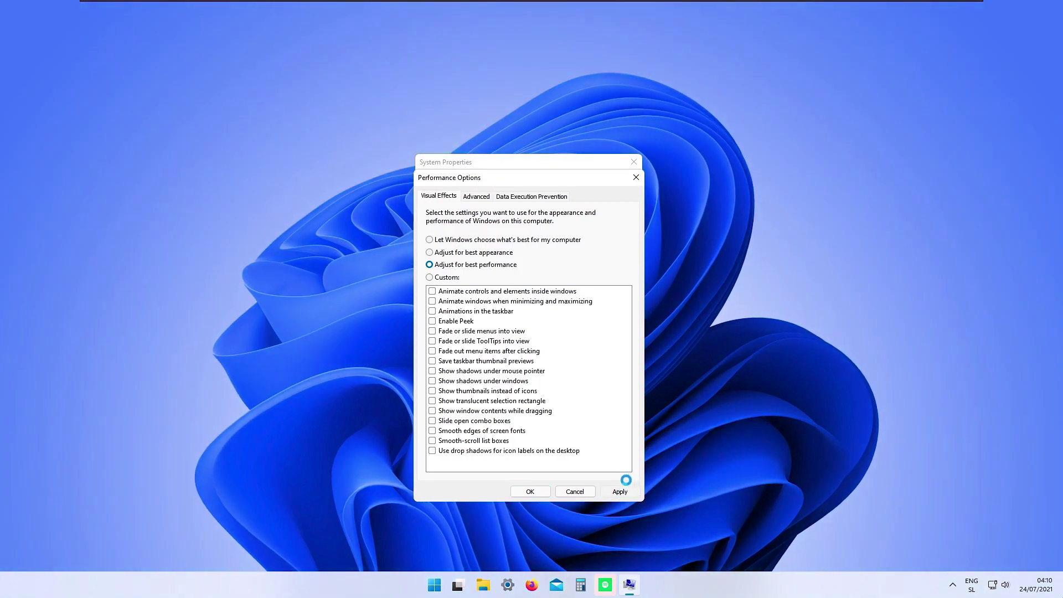
Confirm the Performance Options and System Properties dialogs so that both close
click(535, 491)
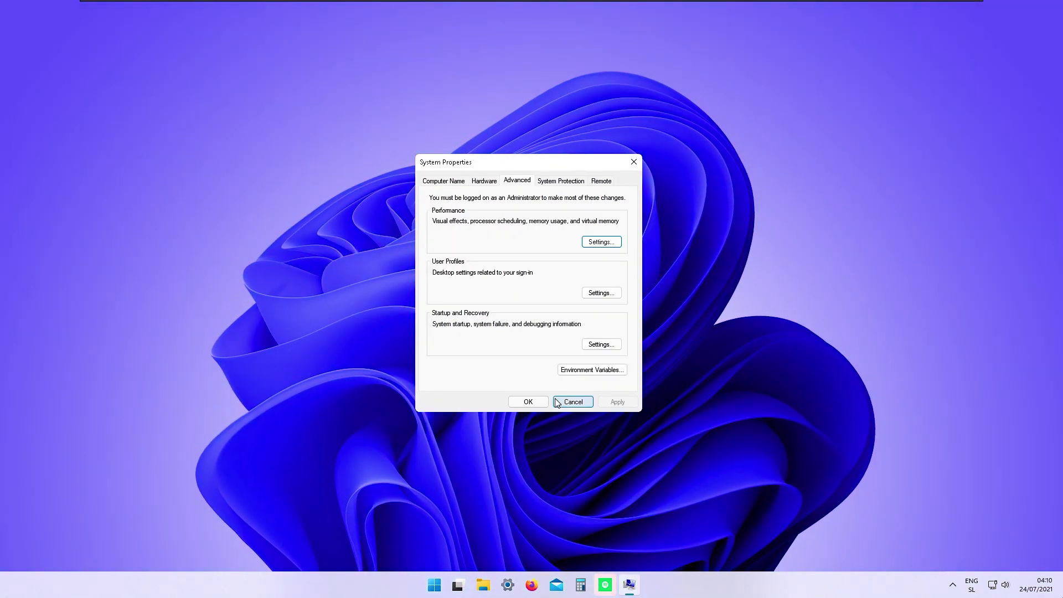
click(528, 402)
In the Start personalization settings, turn off Show recently added apps and Show recently opened items in Start, Jump Lists, and File Explorer
click(518, 587)
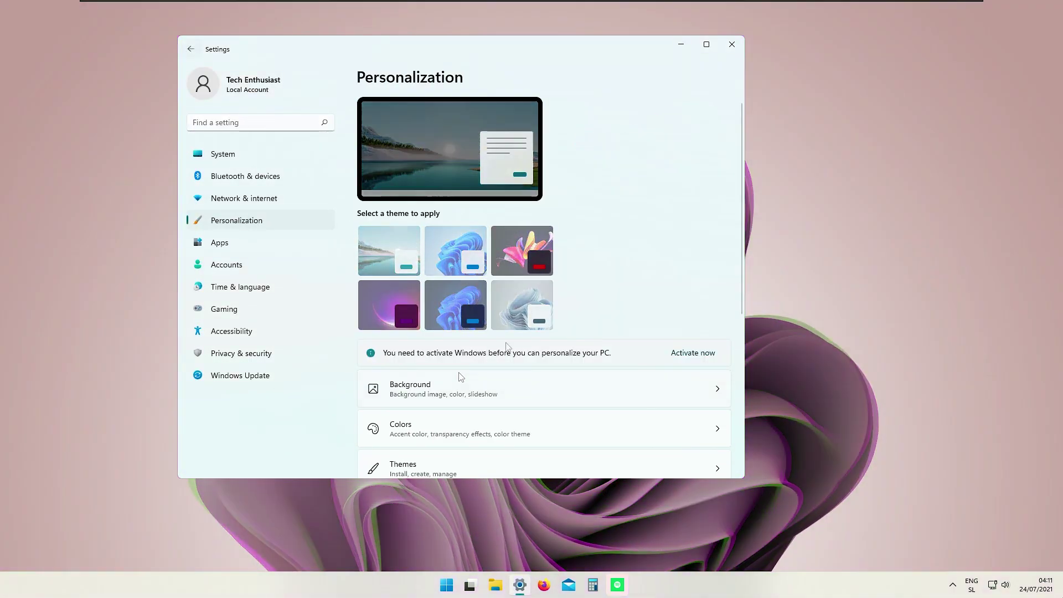
scroll(490, 382, down, 4)
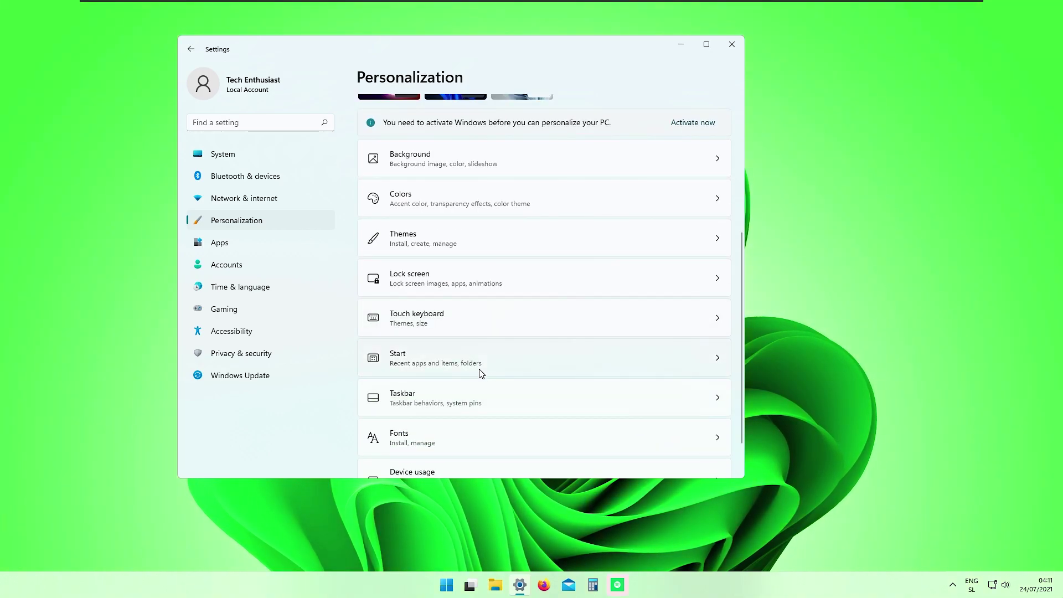
click(481, 374)
click(713, 154)
click(713, 228)
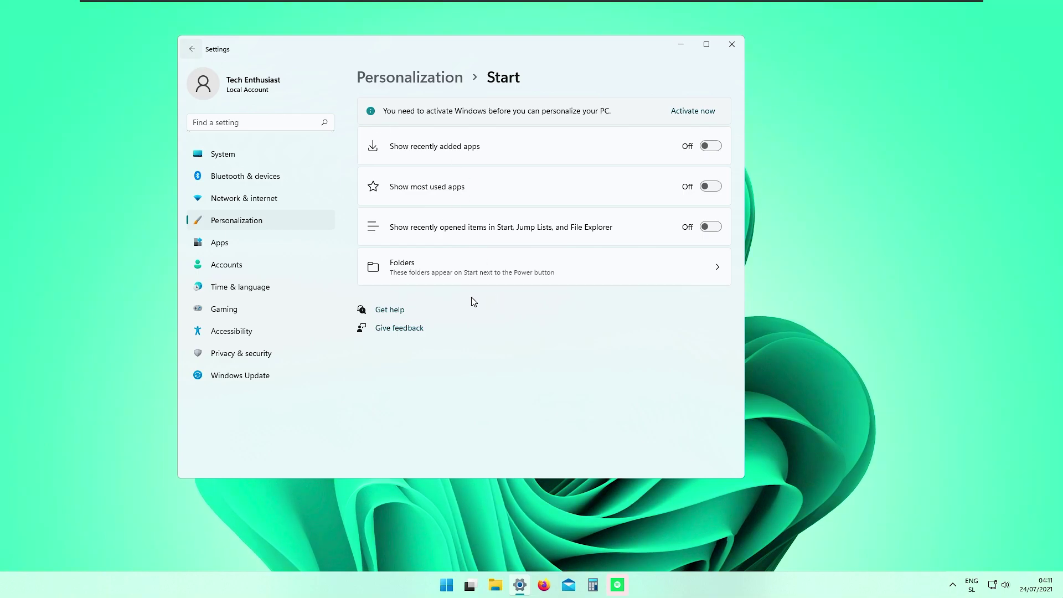
Go back to Personalization, open the Taskbar settings, and turn off the Task view taskbar item
key(alt+Left)
scroll(499, 393, down, 5)
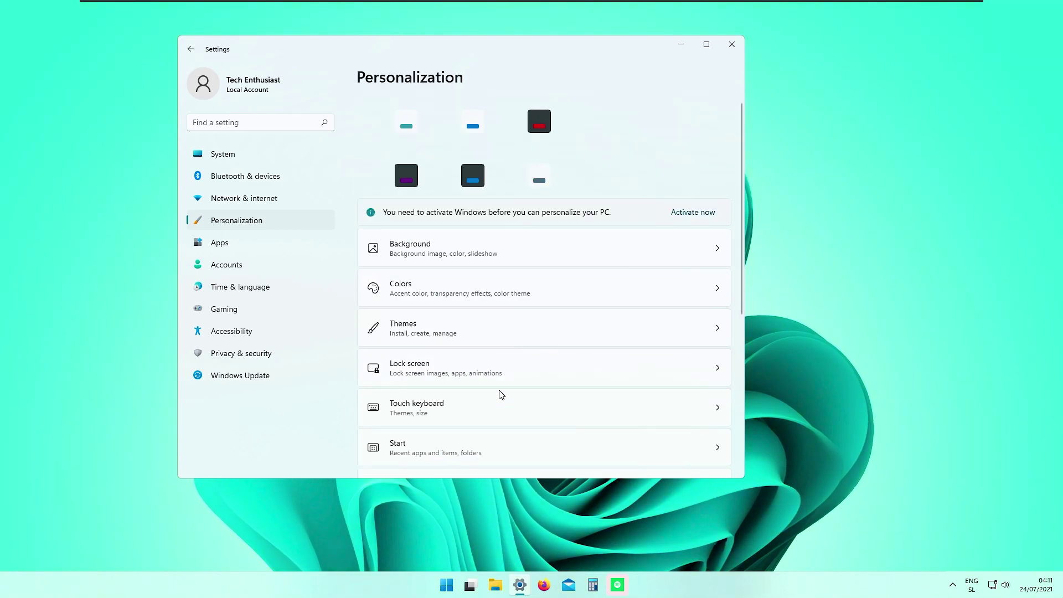
click(554, 412)
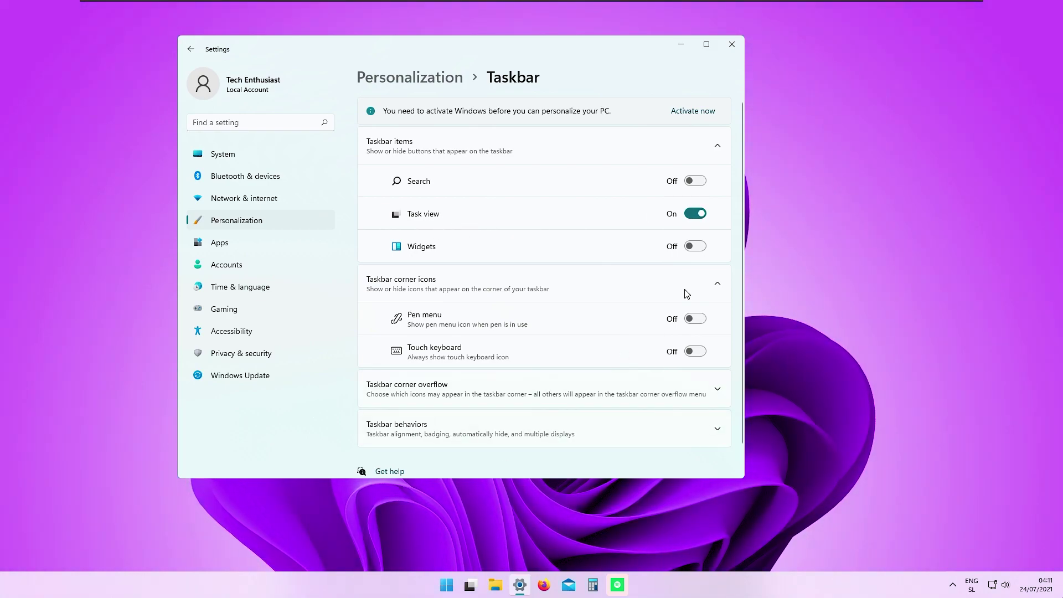
click(697, 213)
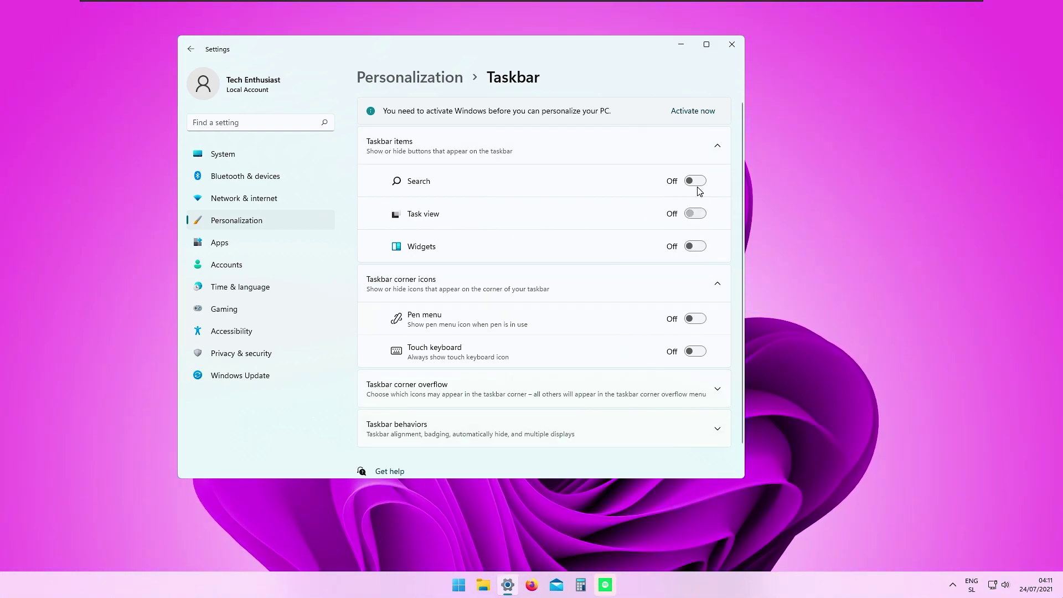
Turn on the Search taskbar item, compare the Start menu with the search window, and turn Search off again
click(692, 181)
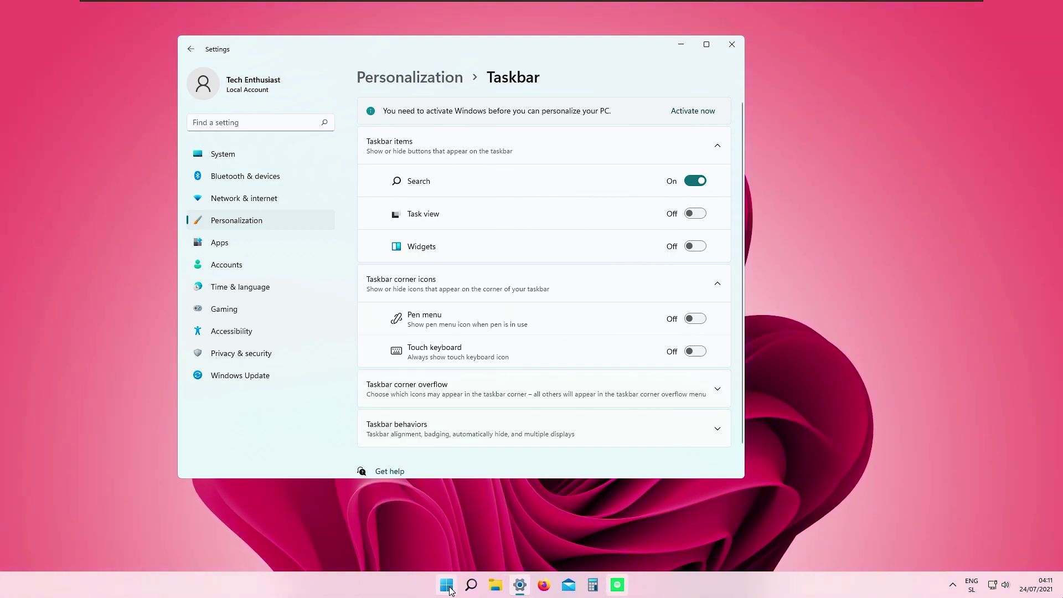
key(super)
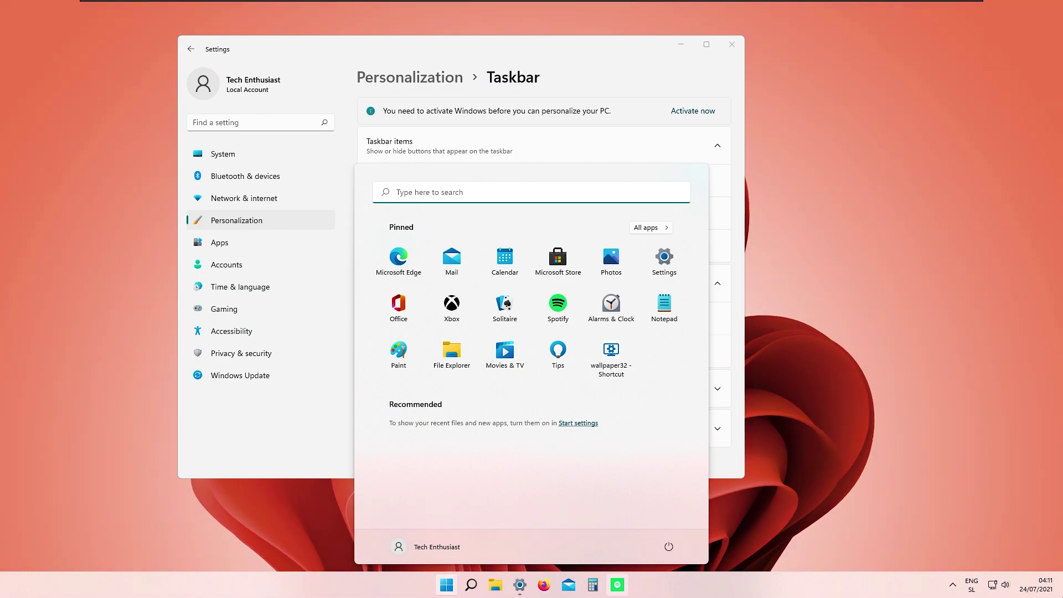
key(super+s)
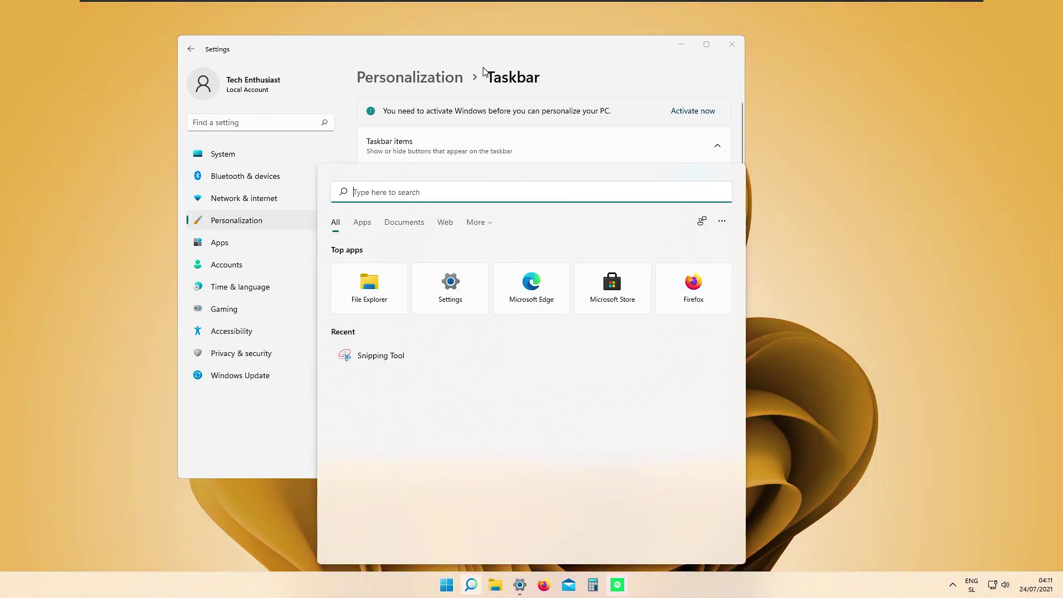
click(483, 71)
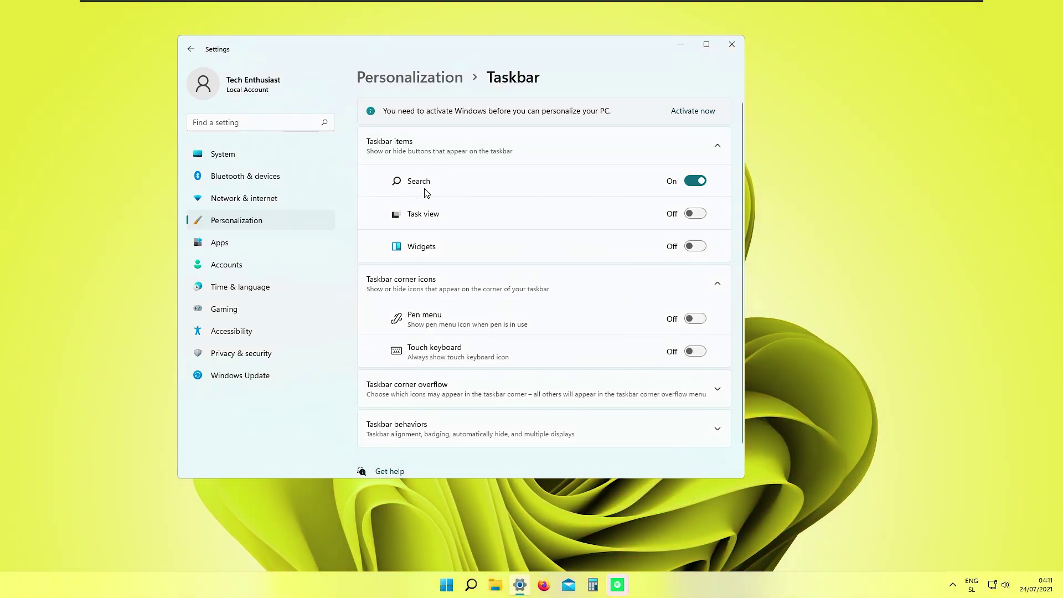
click(695, 180)
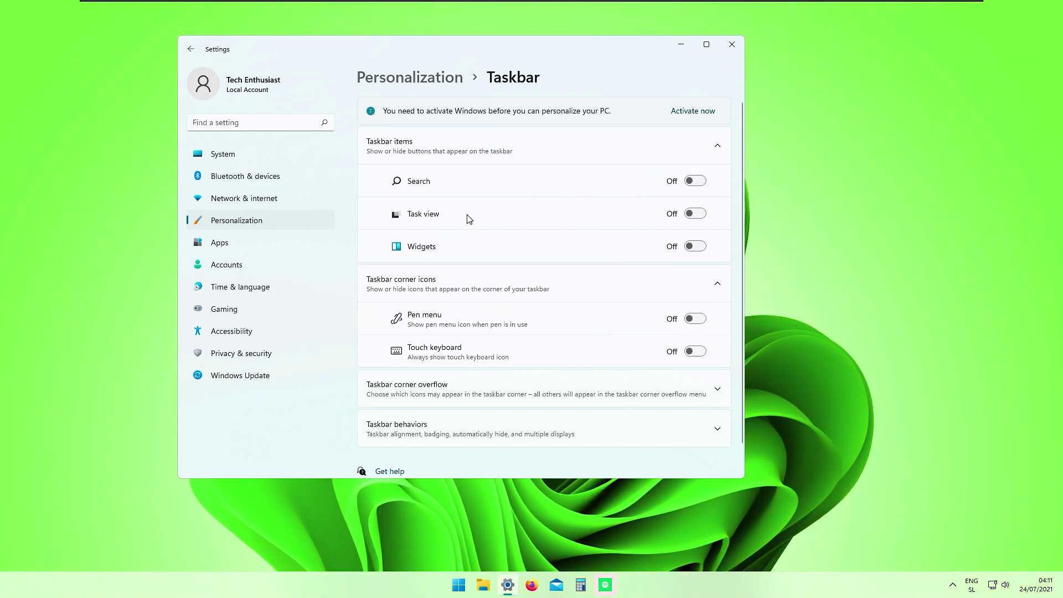
Turn on the Task view taskbar item and view the open windows and desktops in Task View
click(695, 214)
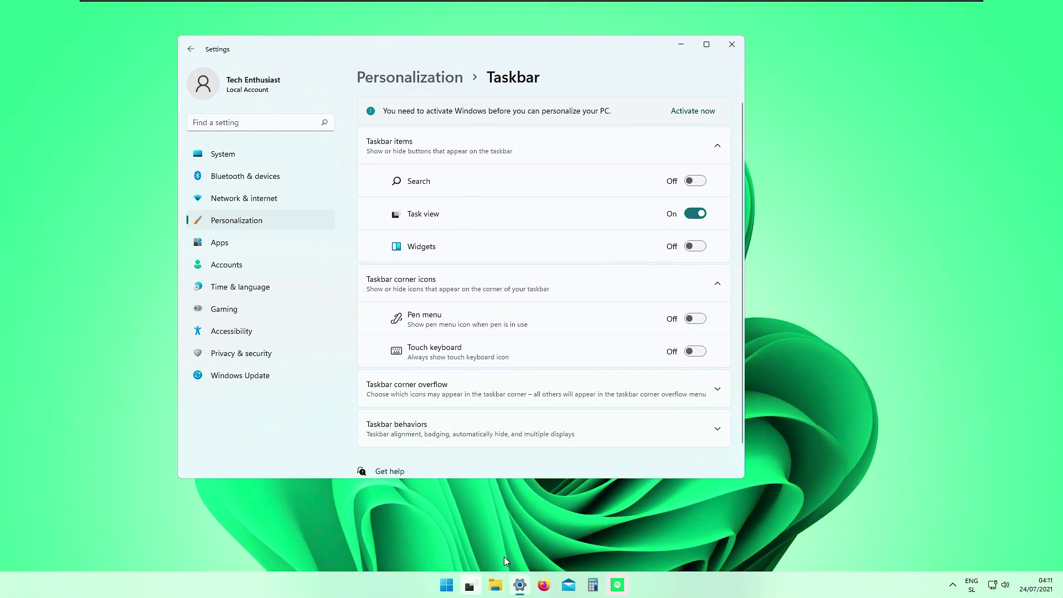
key(super+Tab)
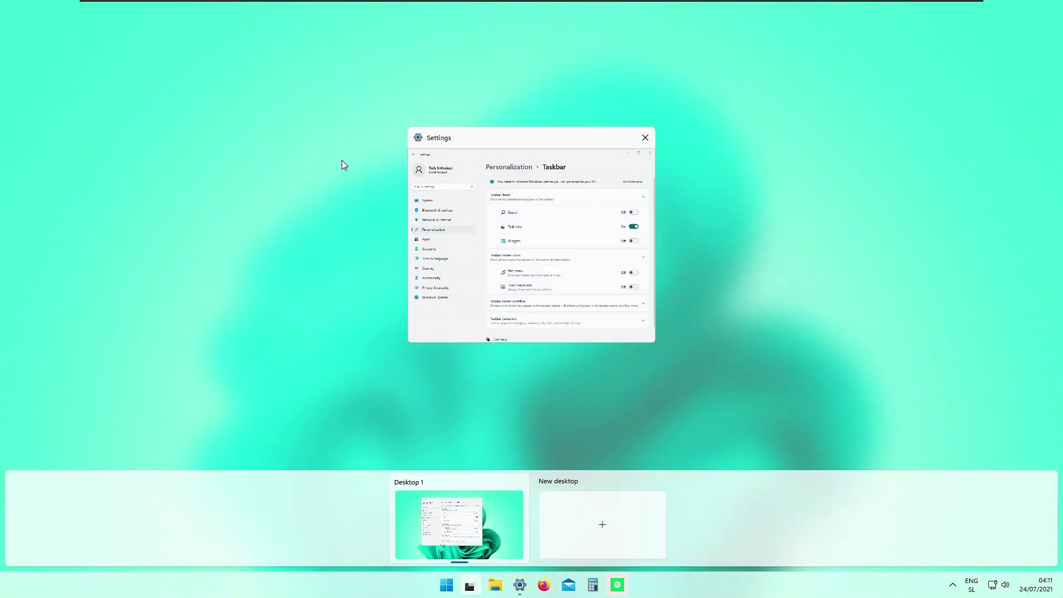
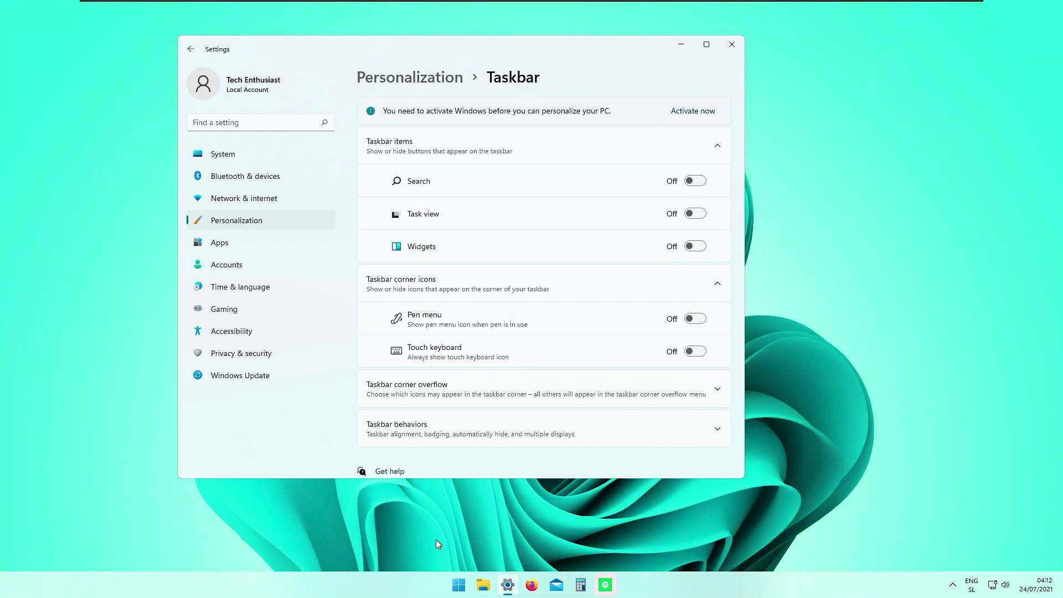
Expand Taskbar corner overflow, look through its list of icons, and view the hidden icons in the taskbar corner
scroll(446, 333, down, 1)
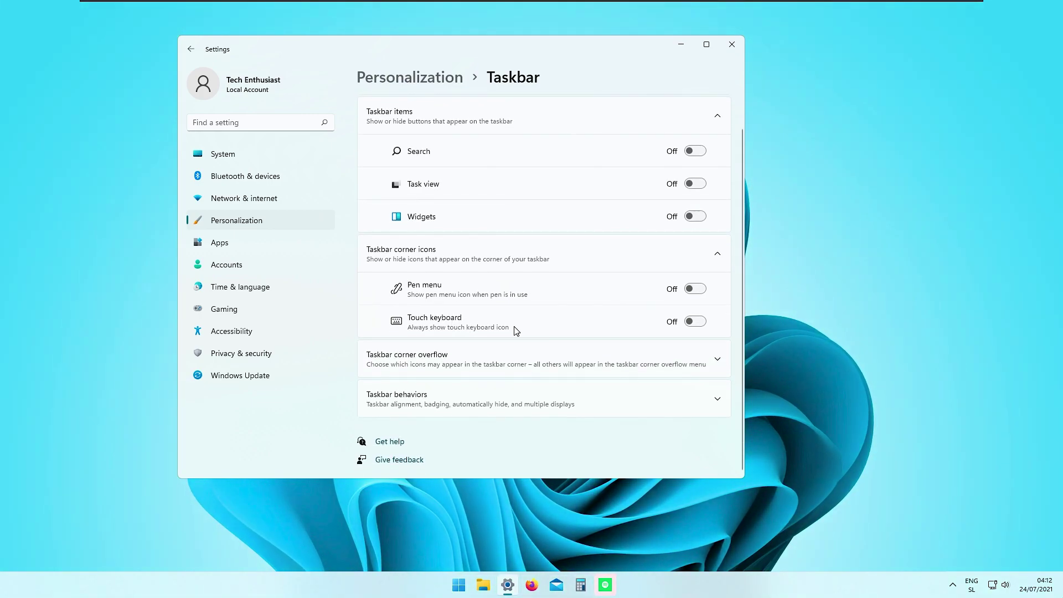
click(686, 368)
scroll(634, 344, down, 4)
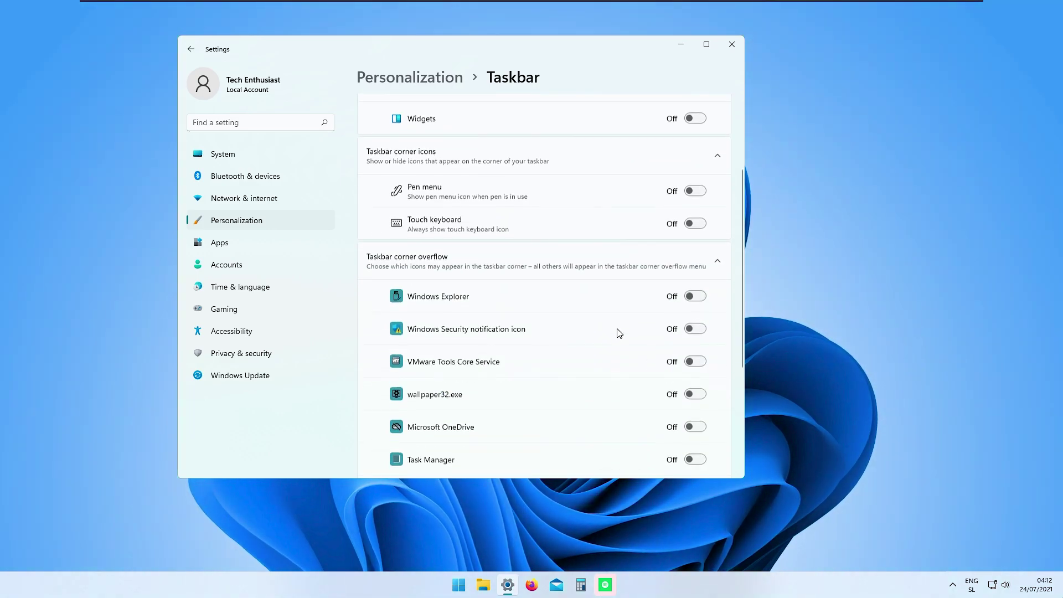
scroll(521, 311, down, 5)
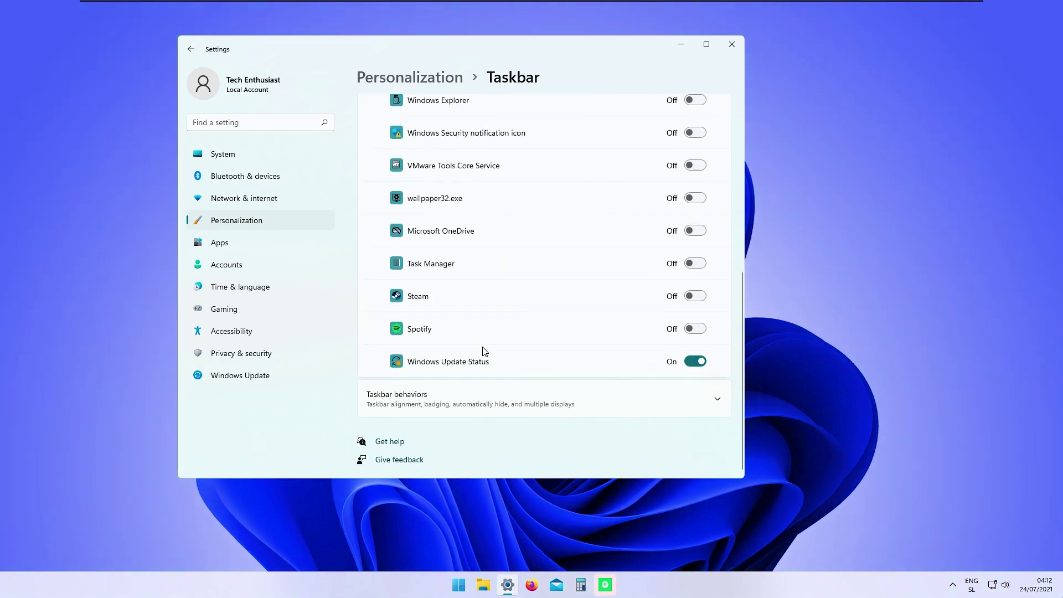
scroll(477, 341, up, 2)
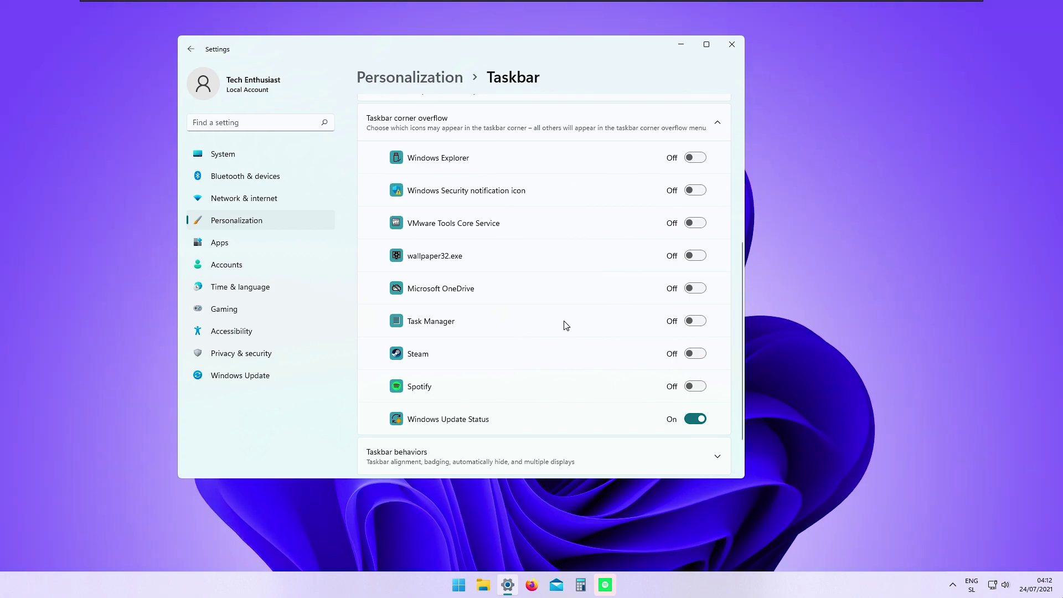
click(953, 584)
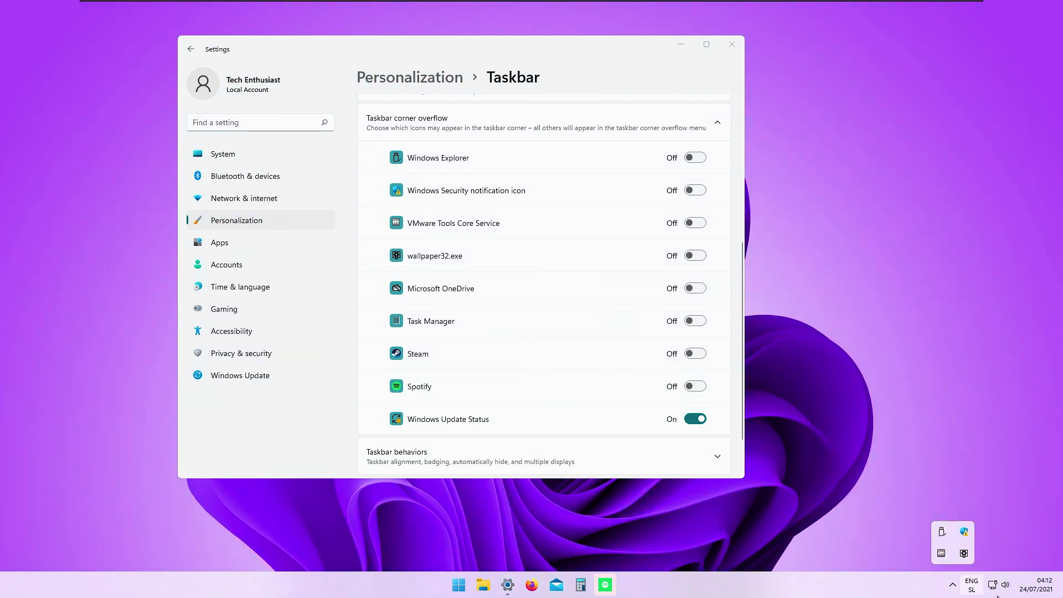
click(1023, 534)
Under Taskbar behaviors, align the taskbar Left, check the Start menu in that position, and return the alignment to Center
scroll(617, 422, down, 2)
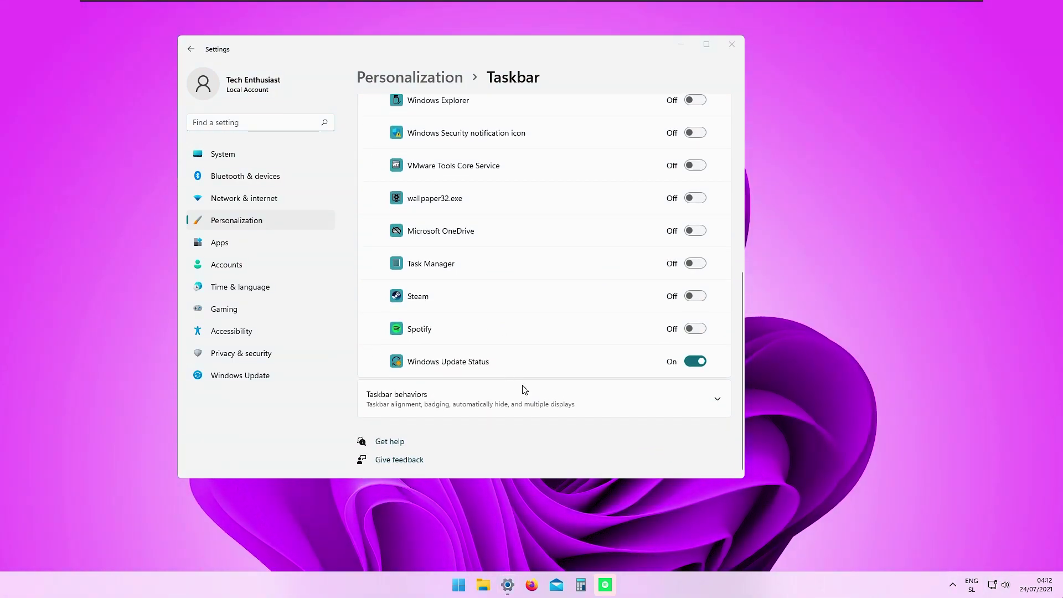
click(587, 397)
click(664, 266)
click(671, 241)
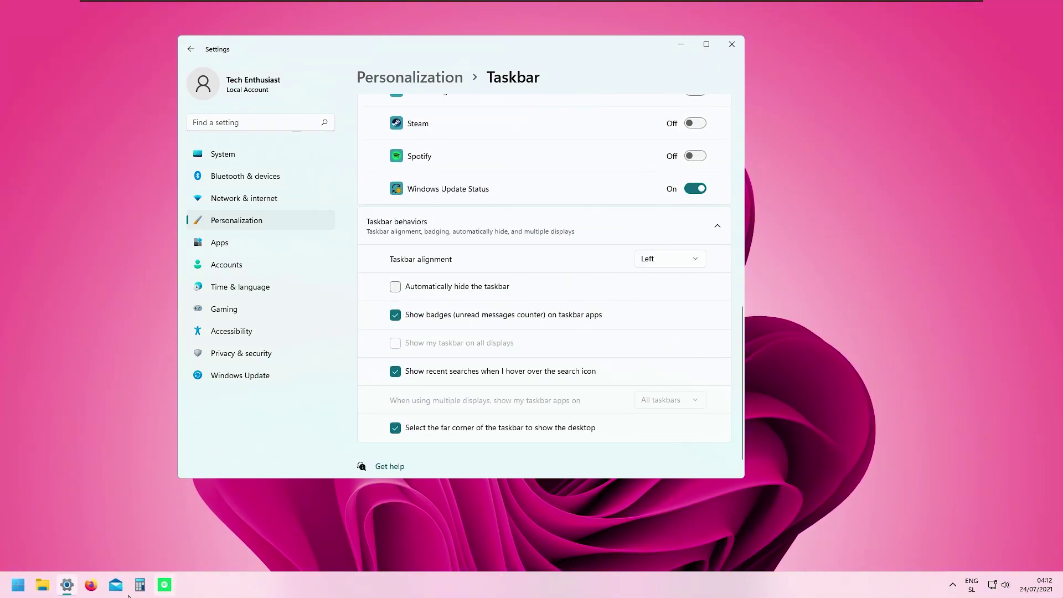
key(super)
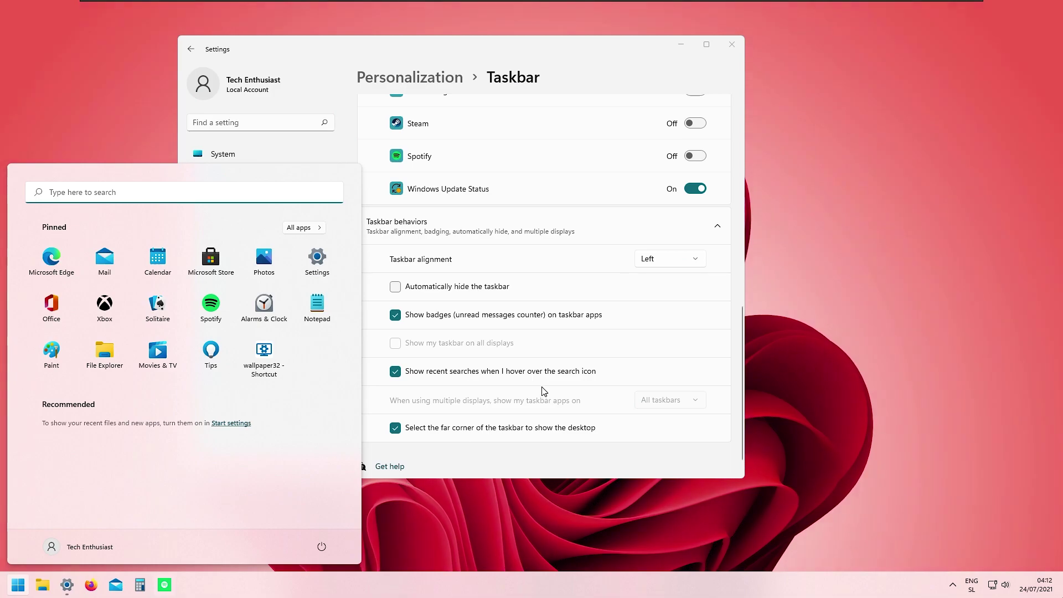
click(675, 265)
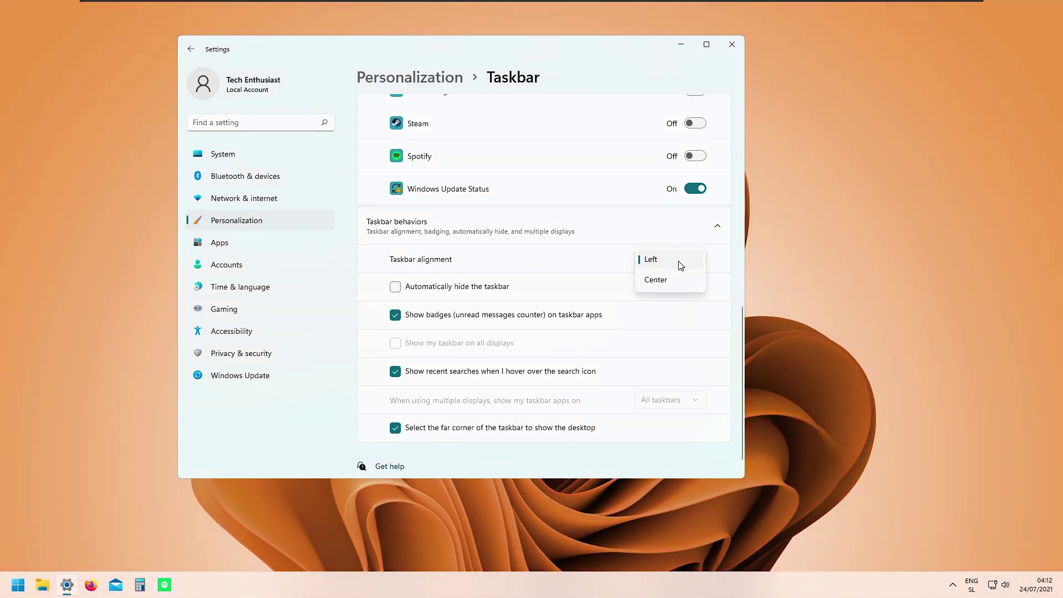
click(655, 279)
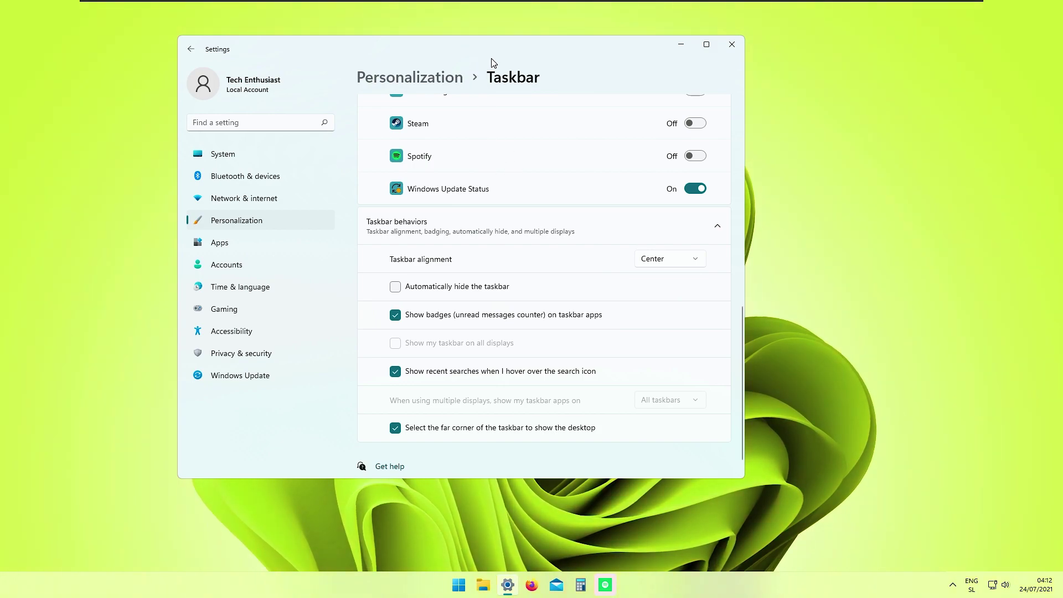
Turn on Automatically hide the taskbar to try it, and turn the option off again
click(453, 288)
mouse_move(512, 597)
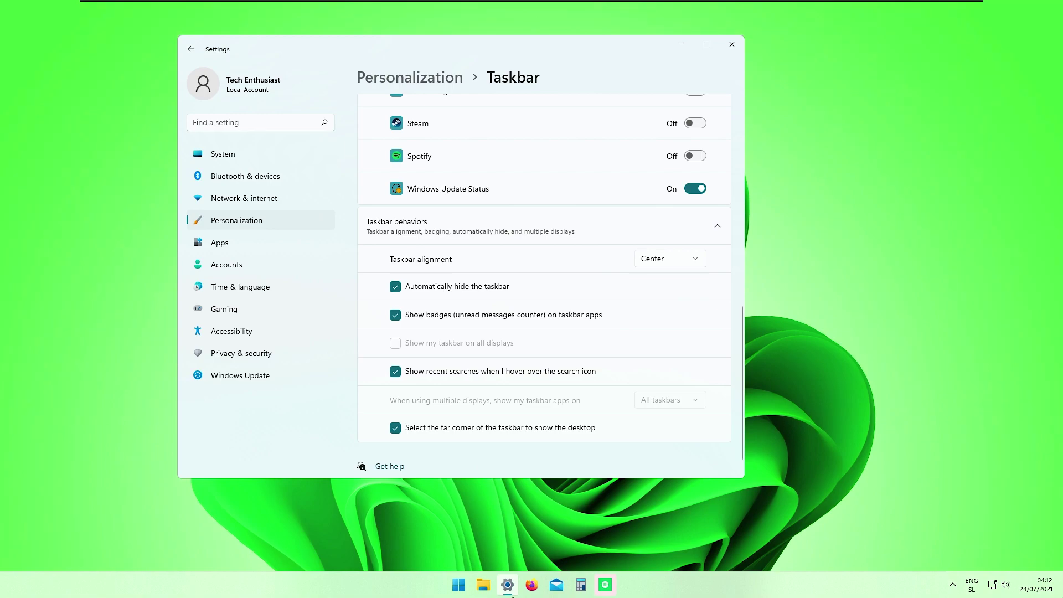
click(434, 293)
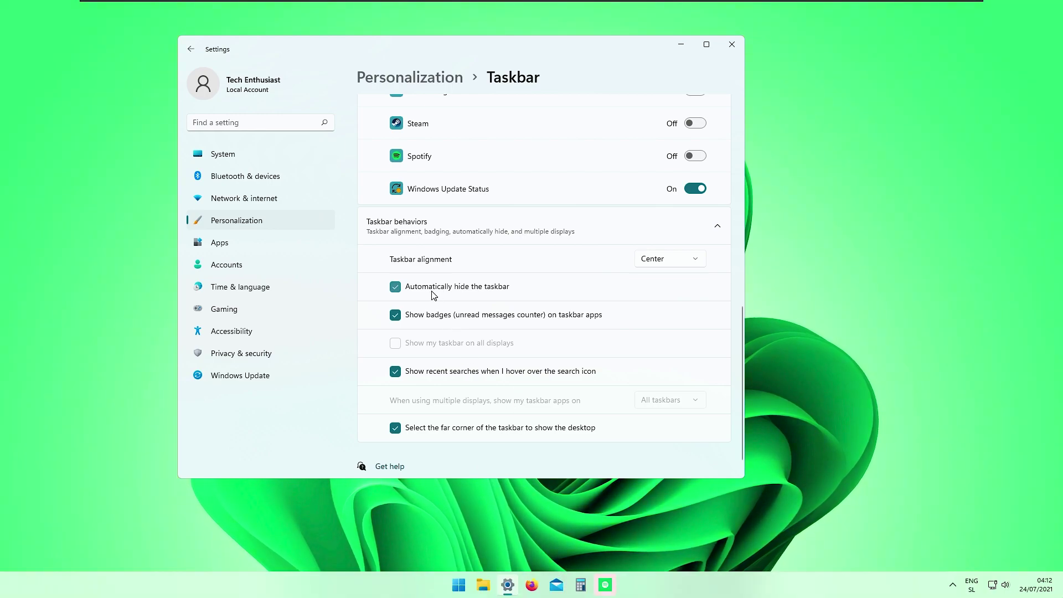
scroll(554, 398, down, 1)
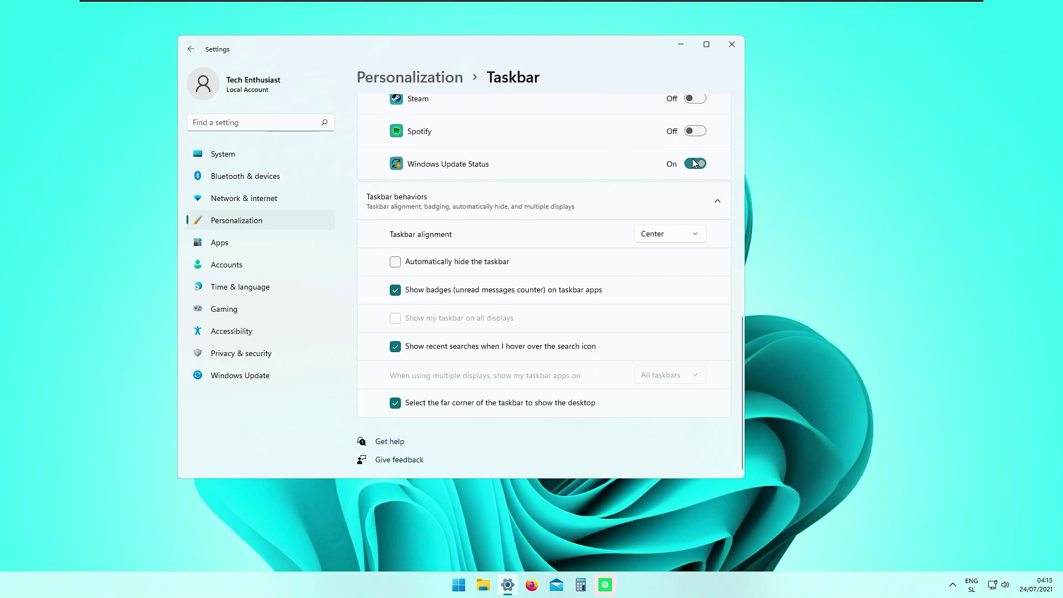
Return to the System page and close the Settings window
click(268, 153)
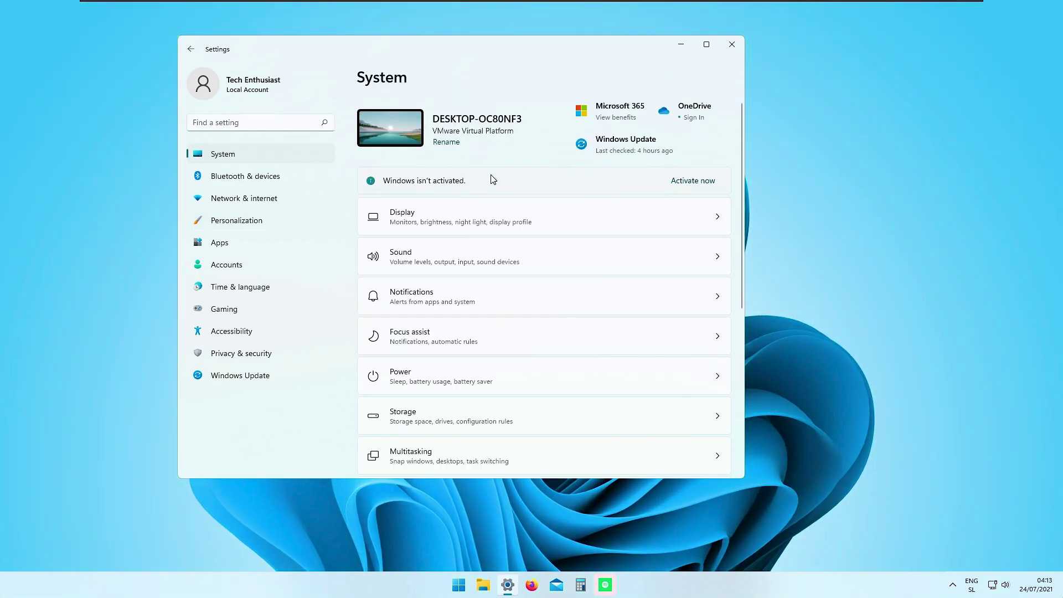
click(742, 42)
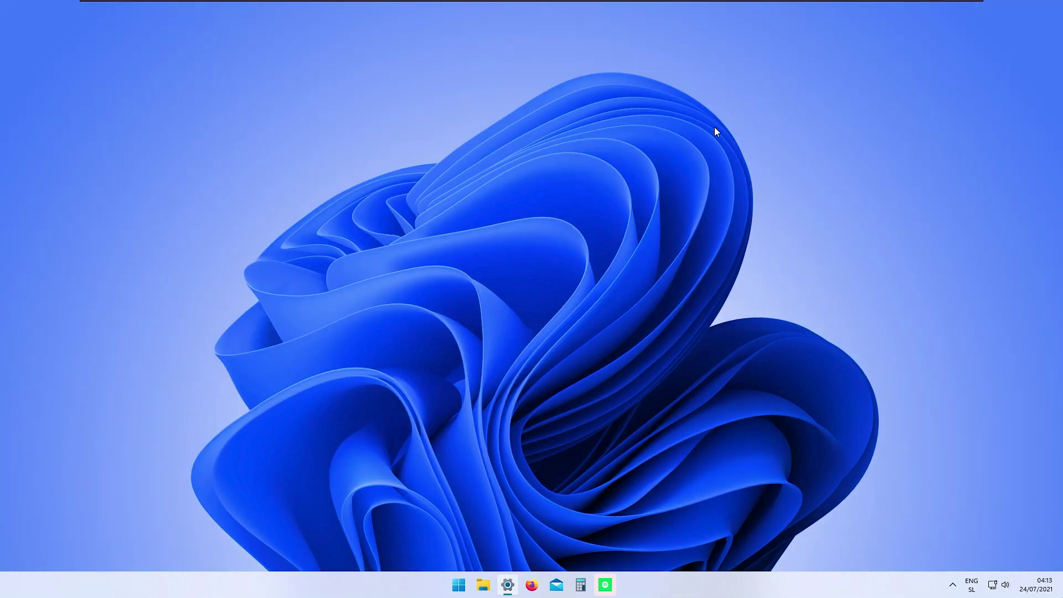
Reopen Settings, search for "anim", open the Animation effects result, and turn off Transparency effects
click(466, 585)
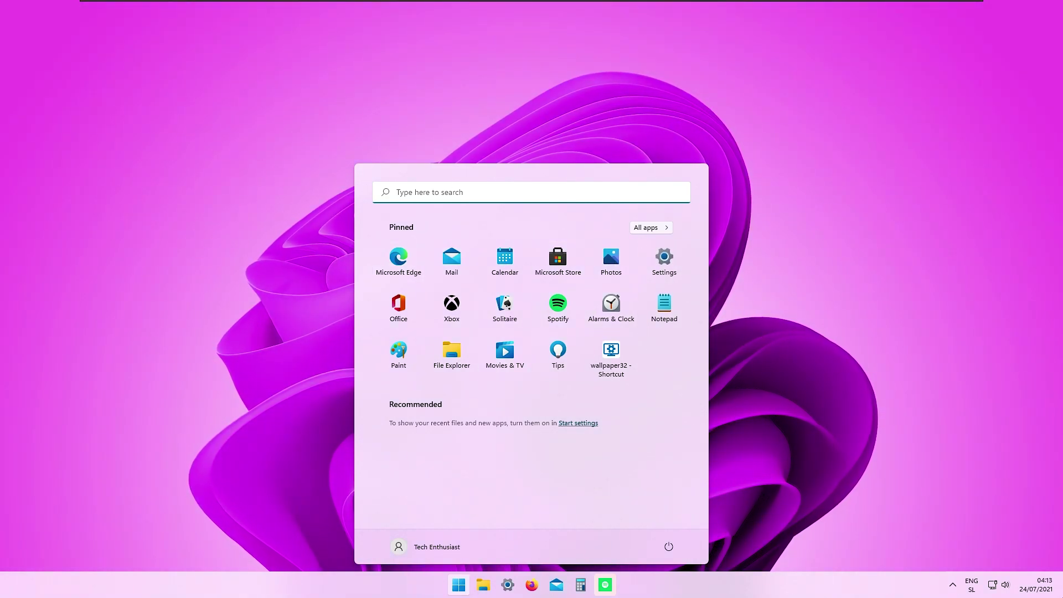
click(664, 260)
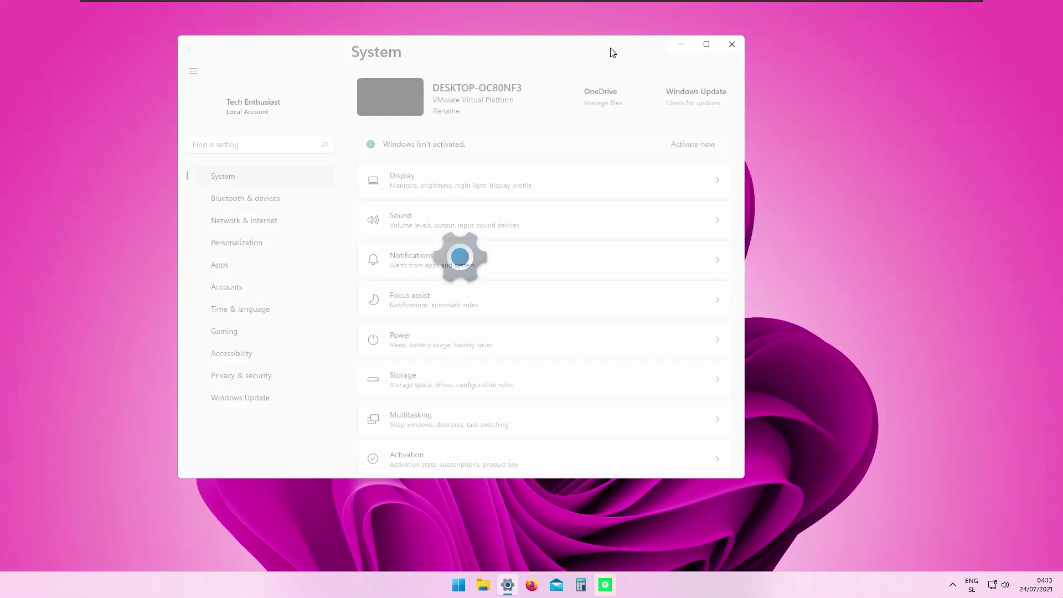
text(anim)
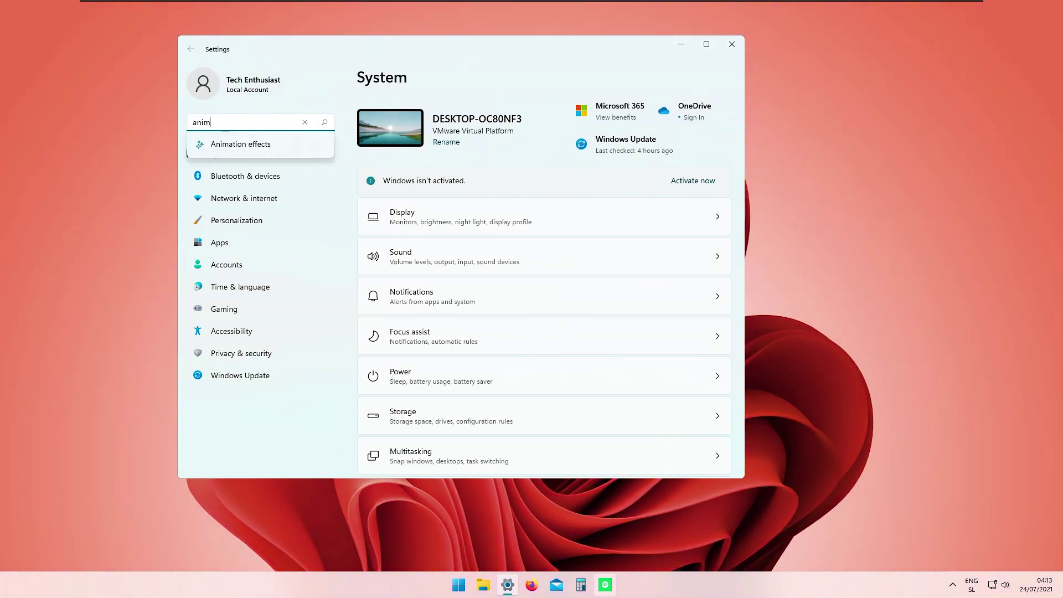
click(288, 151)
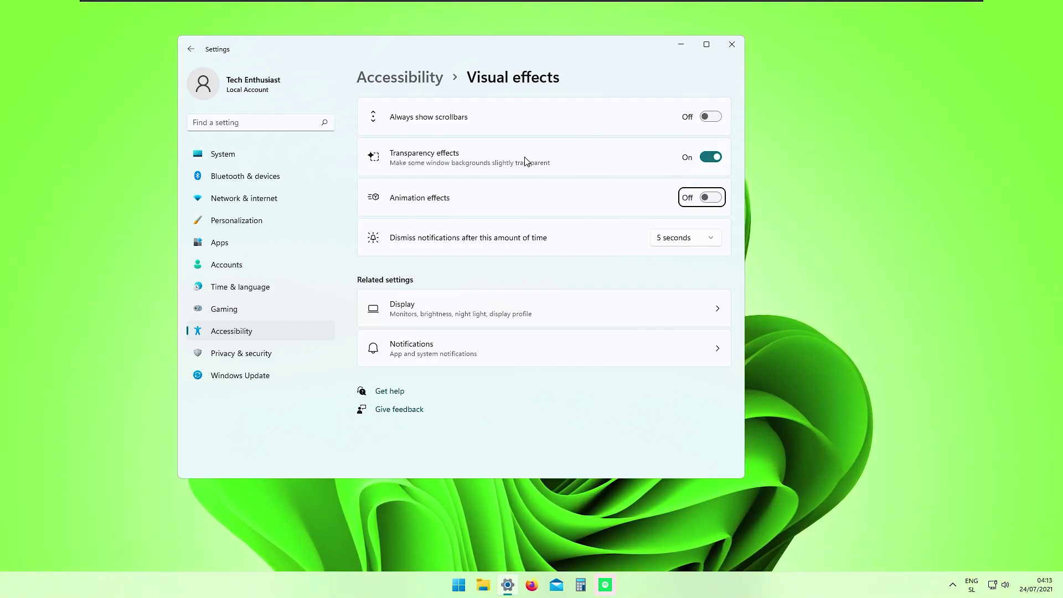
click(703, 159)
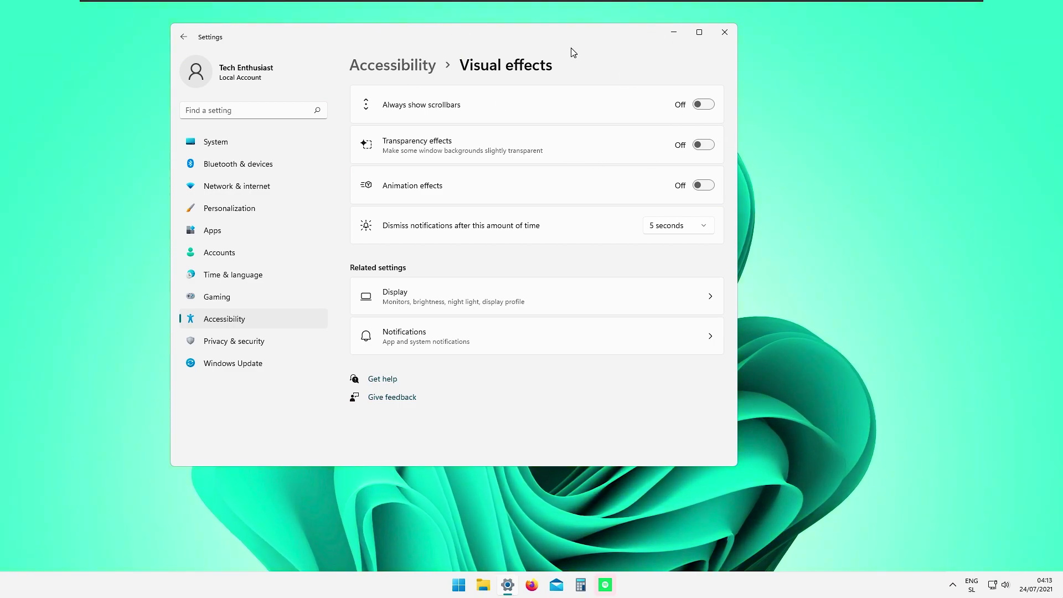
Try Animation effects on and off again, turn on Always show scrollbars, and check how the Start menu opens without animation
drag(540, 34, 560, 46)
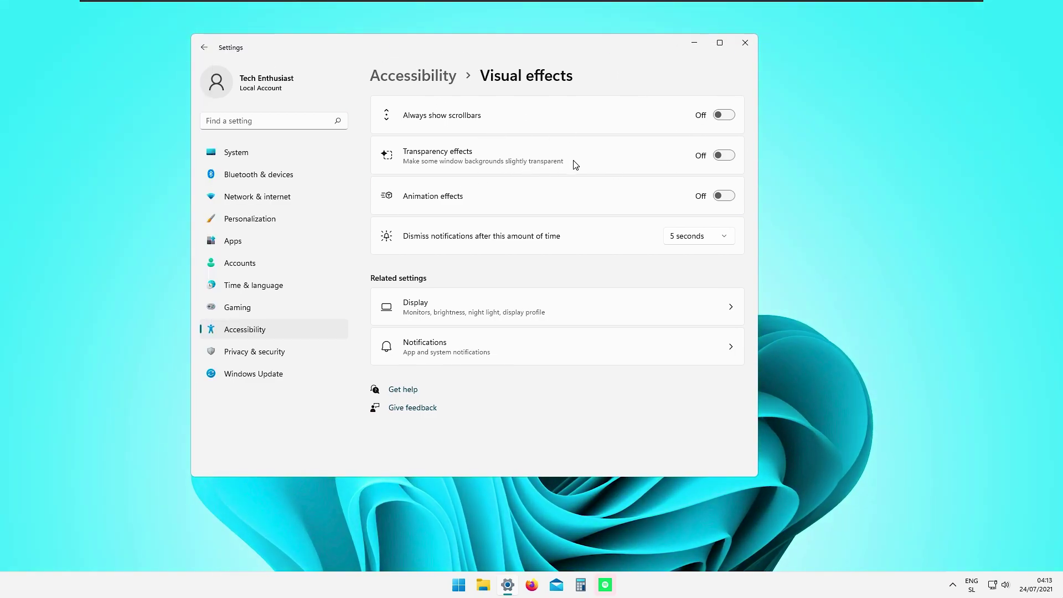
click(723, 196)
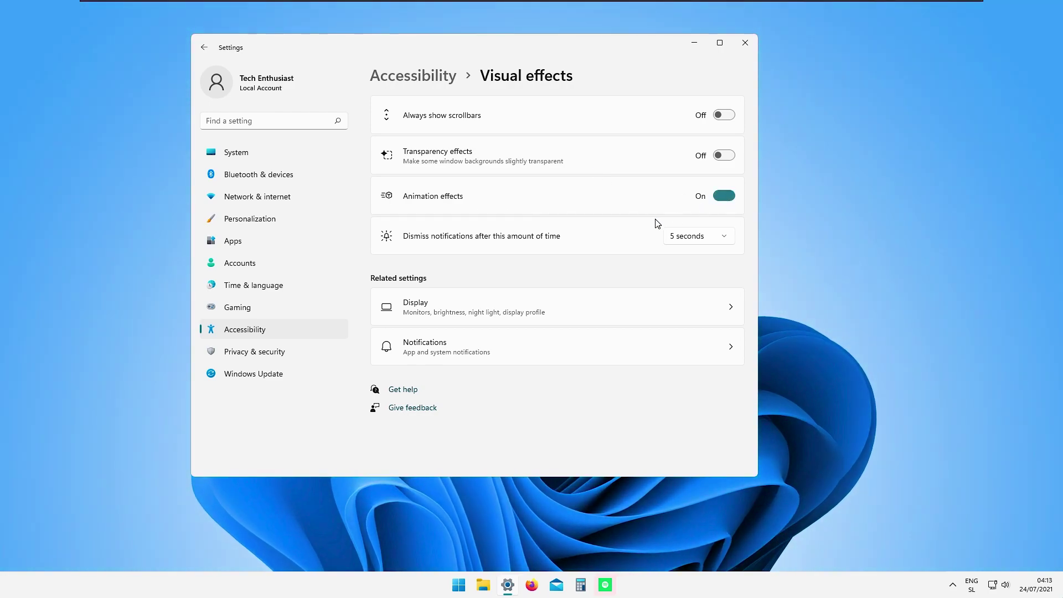
click(709, 204)
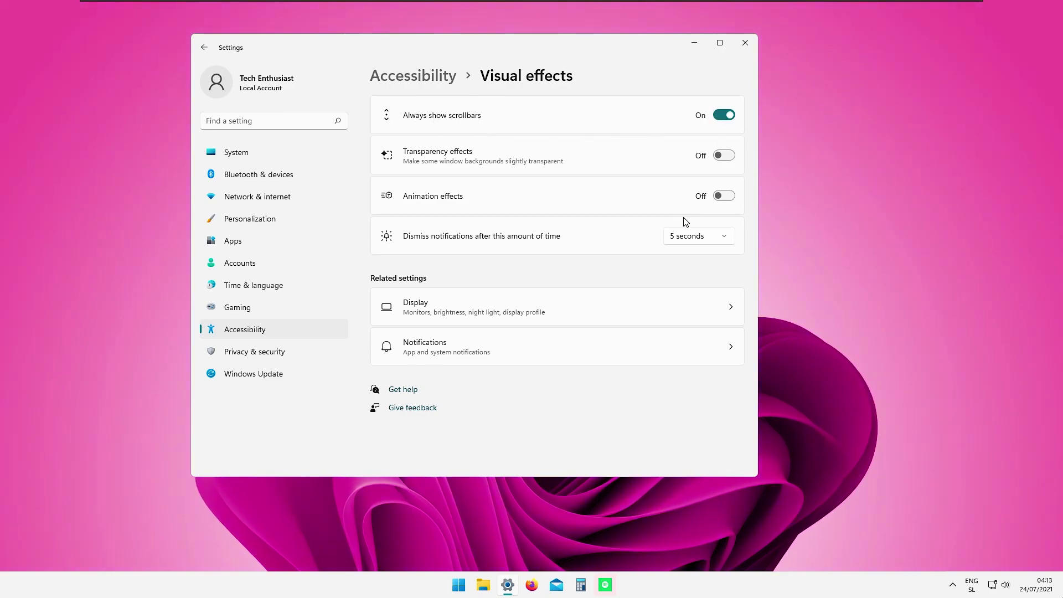
key(super)
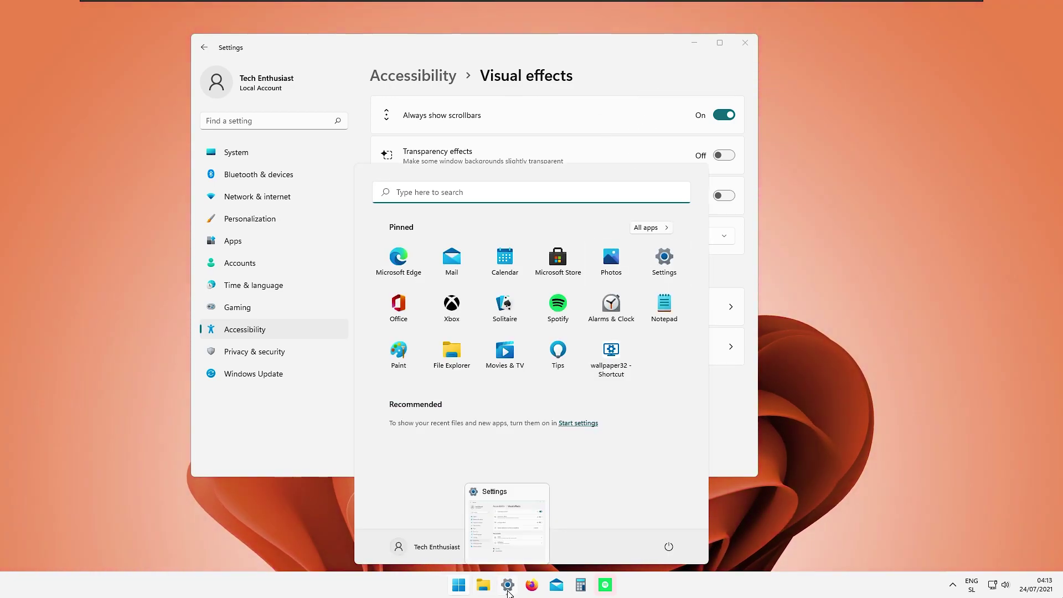
key(Escape)
Check the always-visible scrollbar on the System page, and return to Visual effects under Accessibility
click(285, 155)
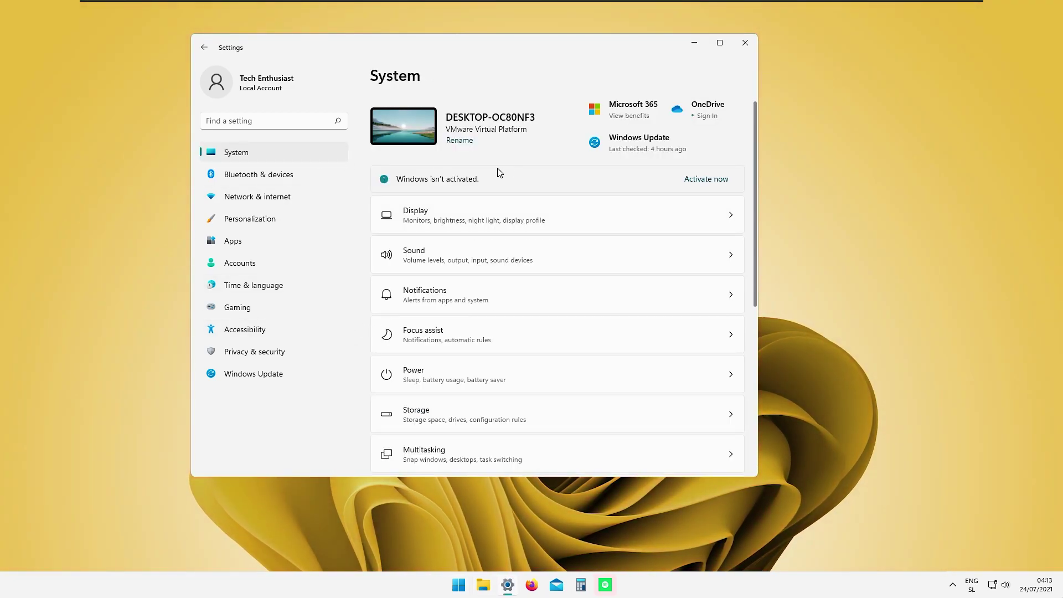
scroll(758, 203, down, 1)
scroll(749, 348, down, 4)
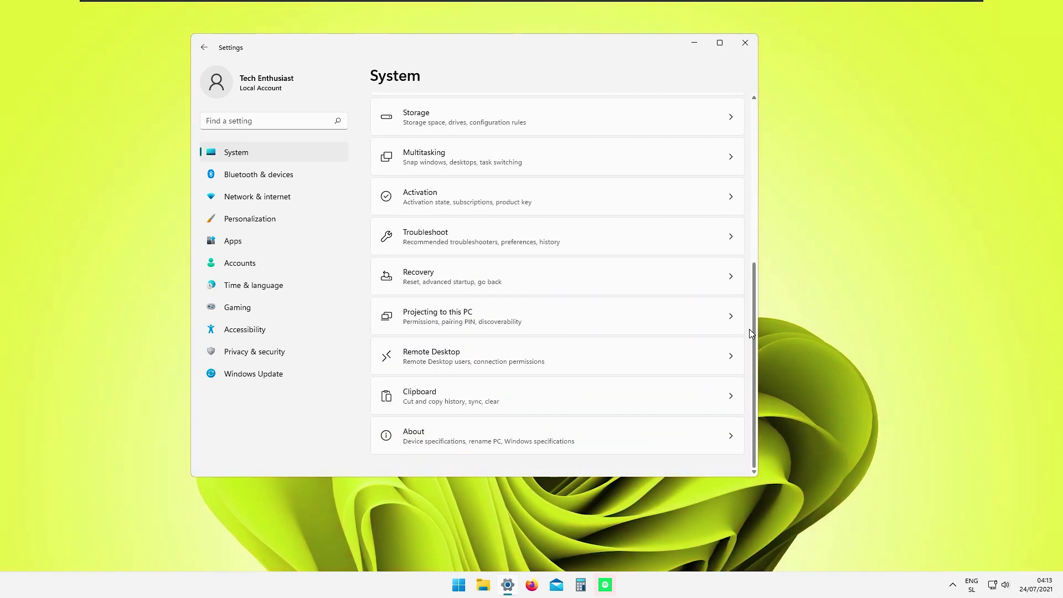
scroll(737, 114, up, 4)
drag(754, 162, 754, 341)
click(265, 330)
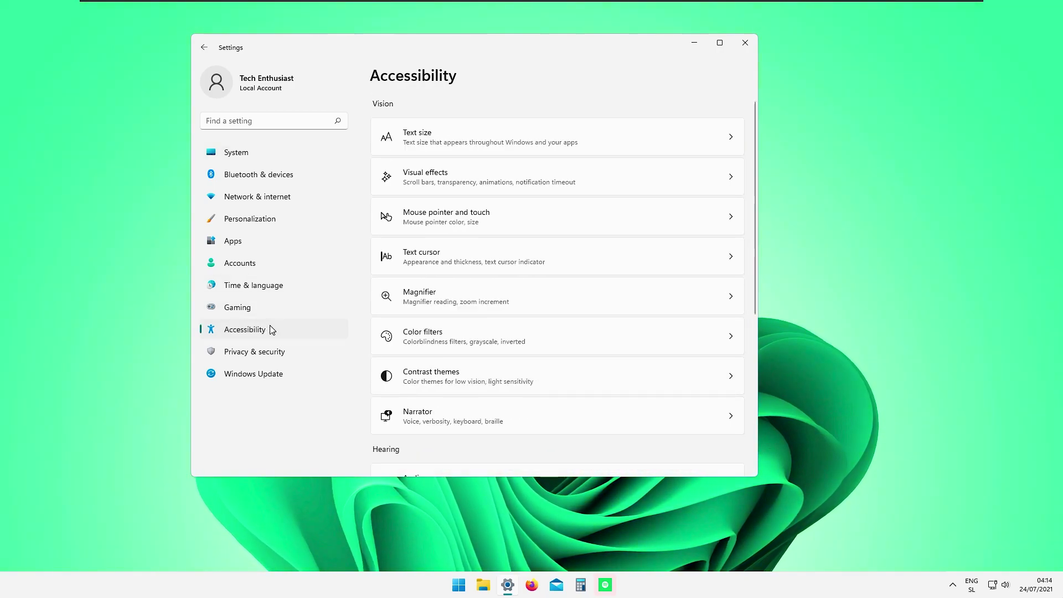
click(528, 188)
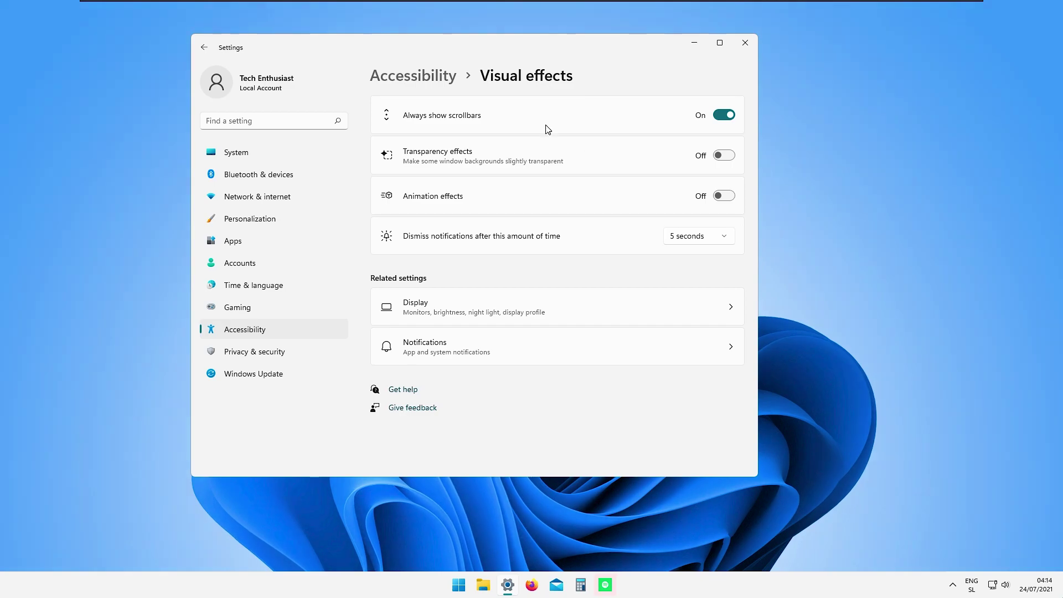
Review the Xbox Game Bar controller option under Gaming, and return to the Gaming page
click(202, 49)
click(237, 308)
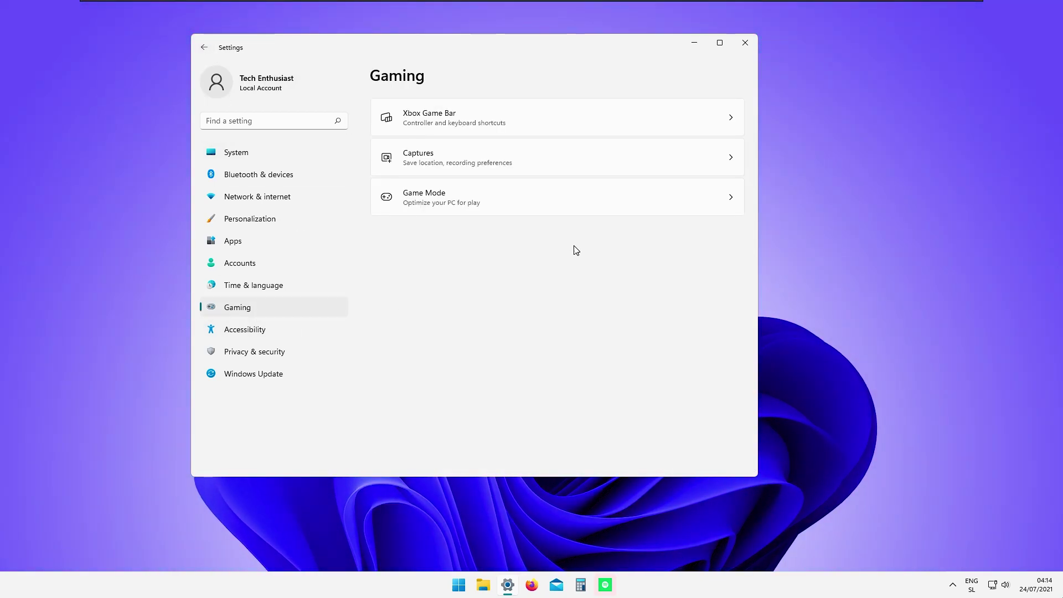
click(567, 131)
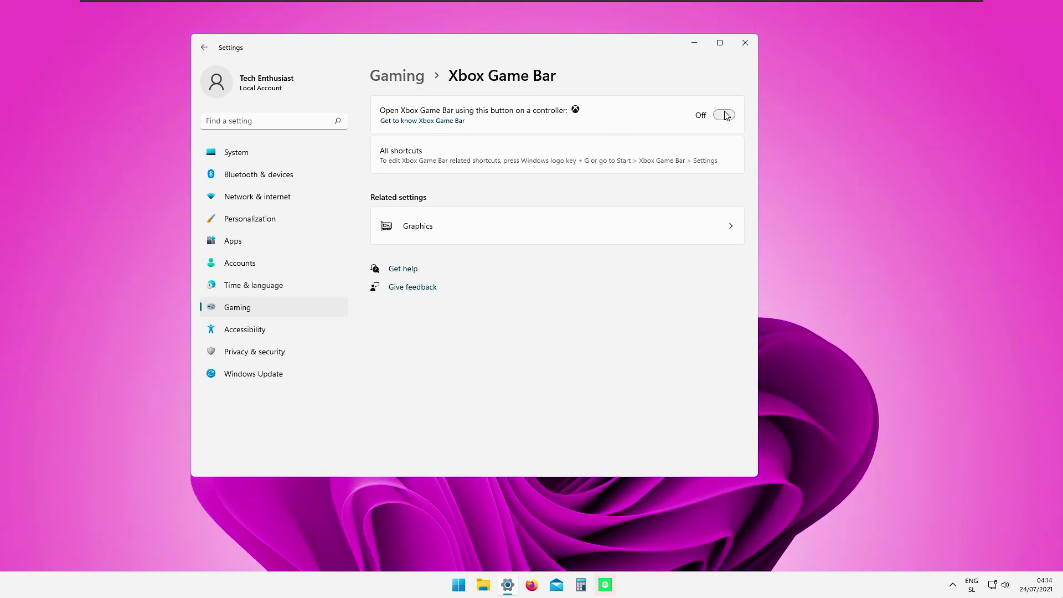
click(206, 48)
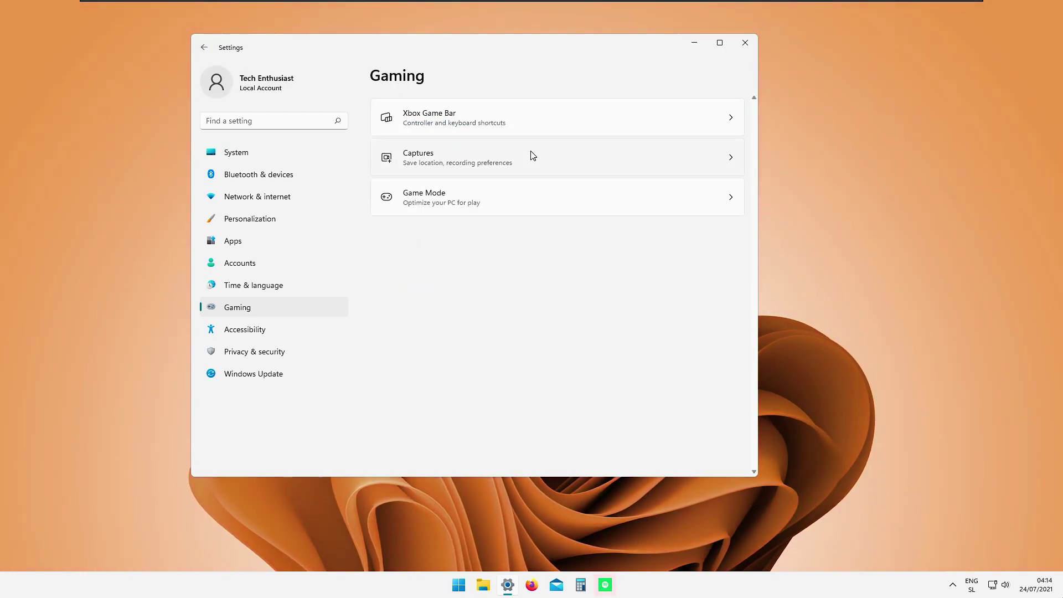
Review the Captures location and recording preferences, and return to the Gaming page
click(514, 178)
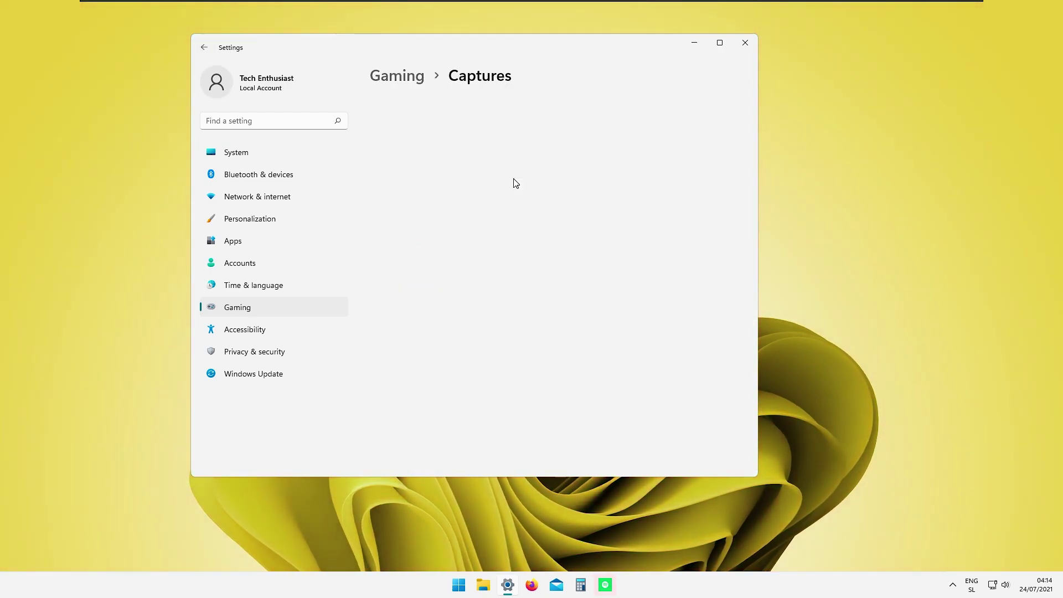
scroll(587, 238, down, 1)
scroll(595, 247, up, 1)
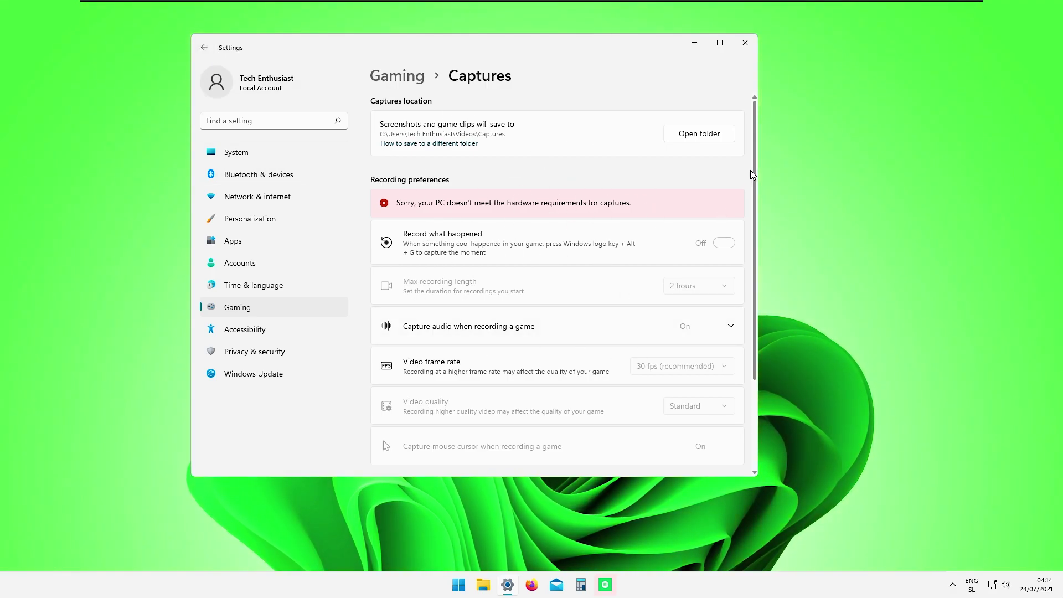
scroll(752, 173, down, 3)
scroll(543, 259, up, 1)
key(alt+Left)
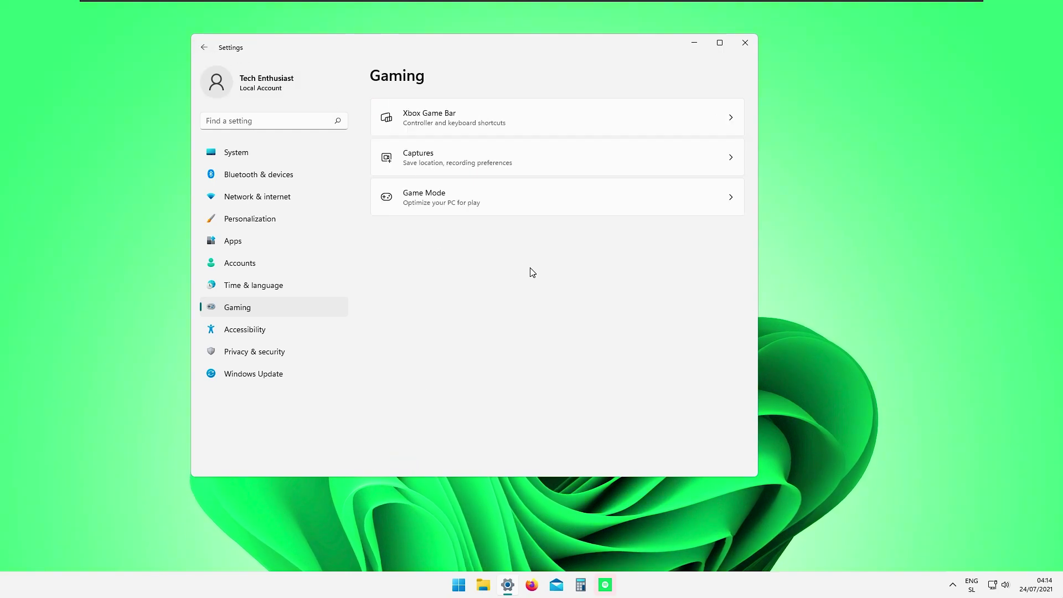
Check the Game Mode setting and its related Graphics page, and go back from Graphics
click(485, 200)
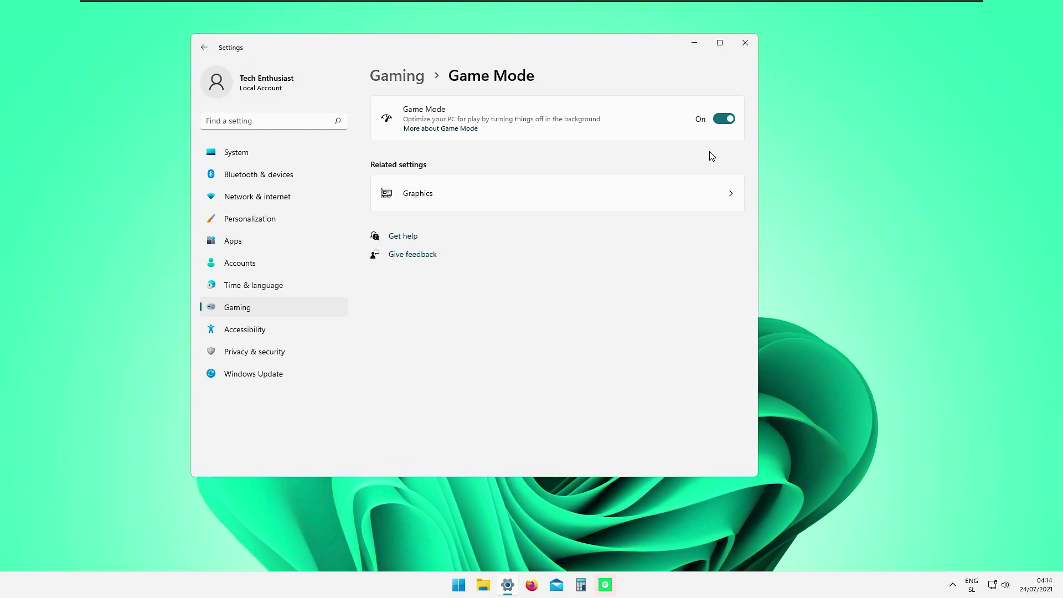
click(548, 193)
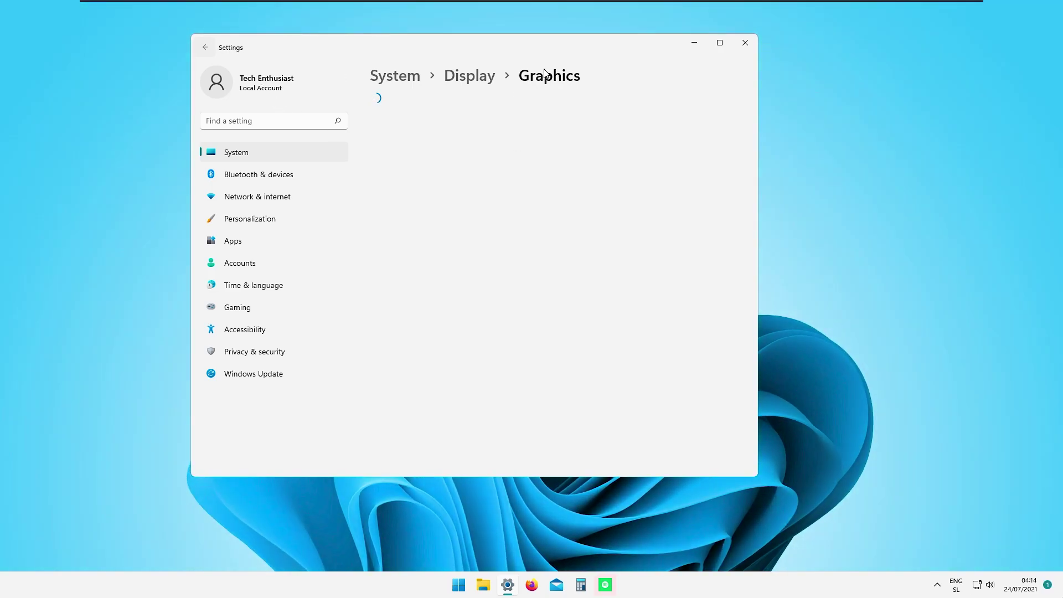
key(alt+Left)
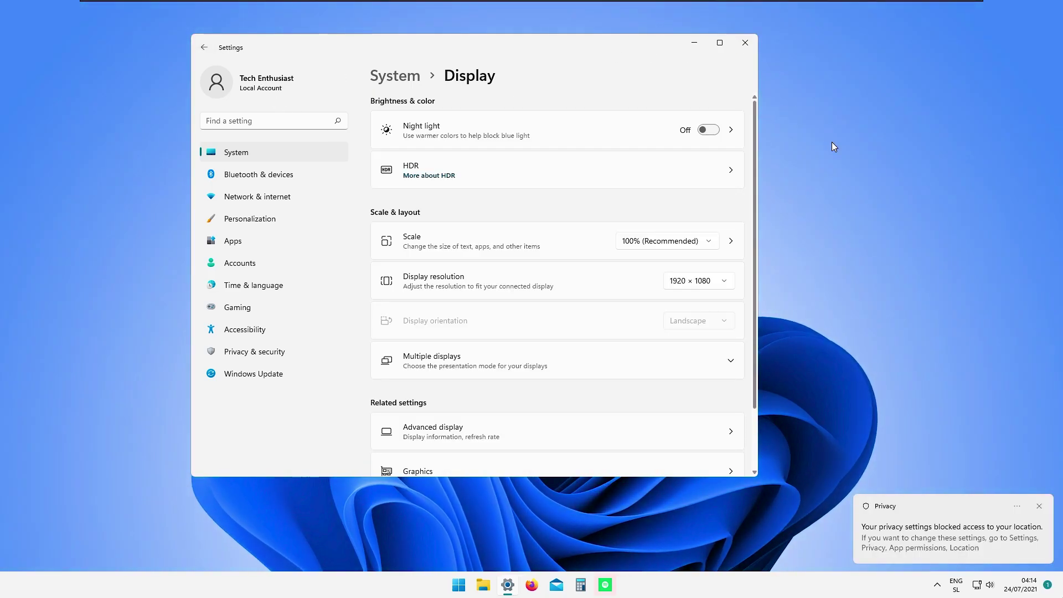
Dismiss the Privacy notification and close the Settings window
click(1039, 506)
click(745, 43)
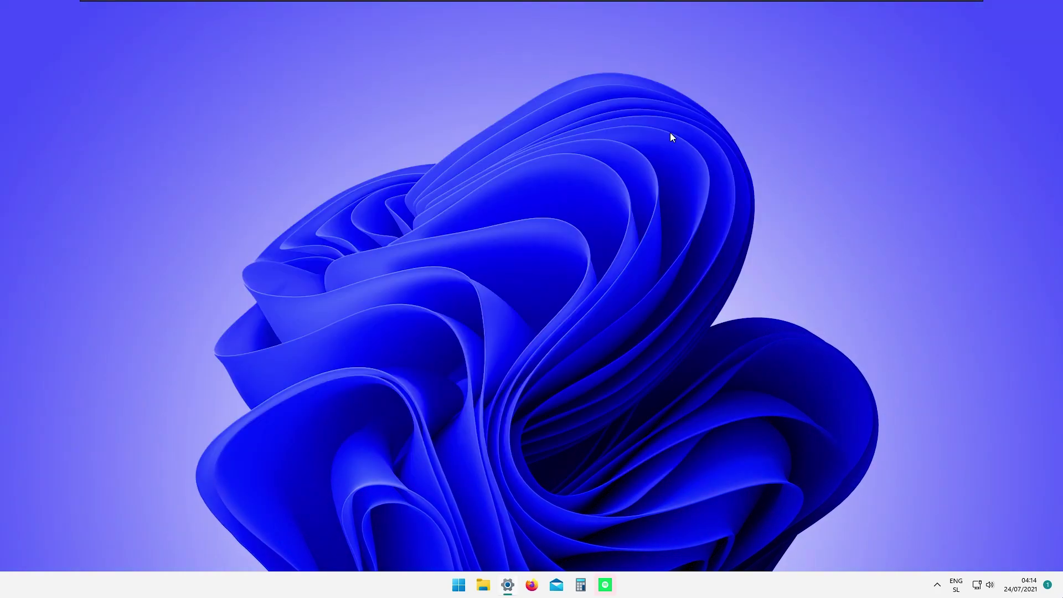